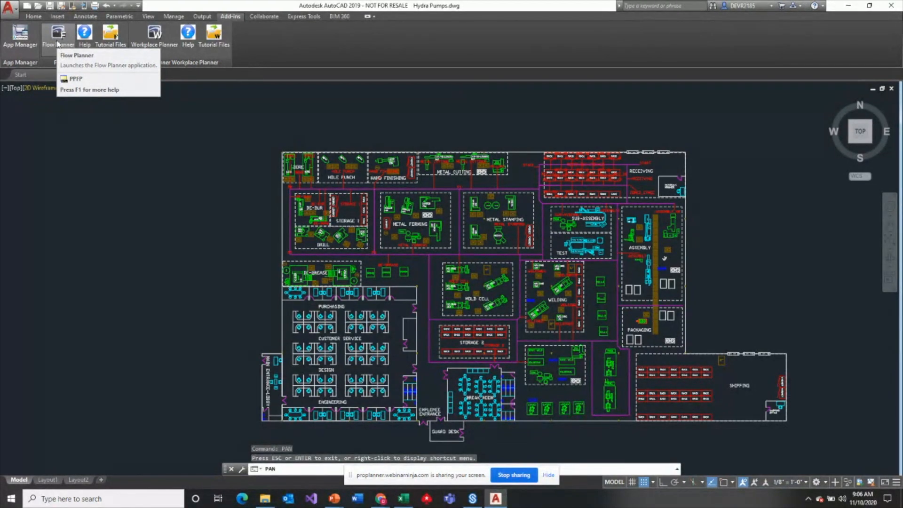
# - Launch Flow Planner and import the Hydra Pumps.csv routings together with the linked product, method, location and summary result files
pyautogui.click(57, 44)
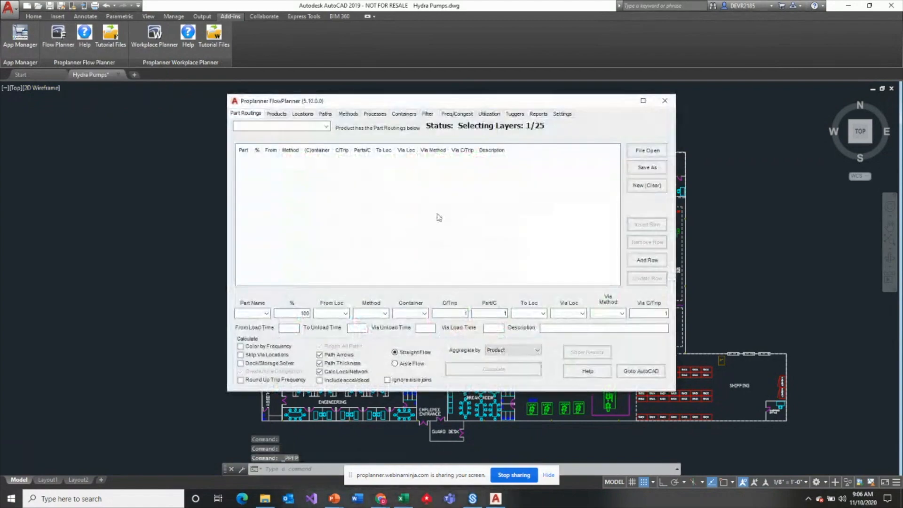
pyautogui.moveTo(567, 101)
pyautogui.mouseDown()
pyautogui.moveTo(533, 213)
pyautogui.moveTo(455, 123)
pyautogui.moveTo(397, 118)
pyautogui.mouseUp()
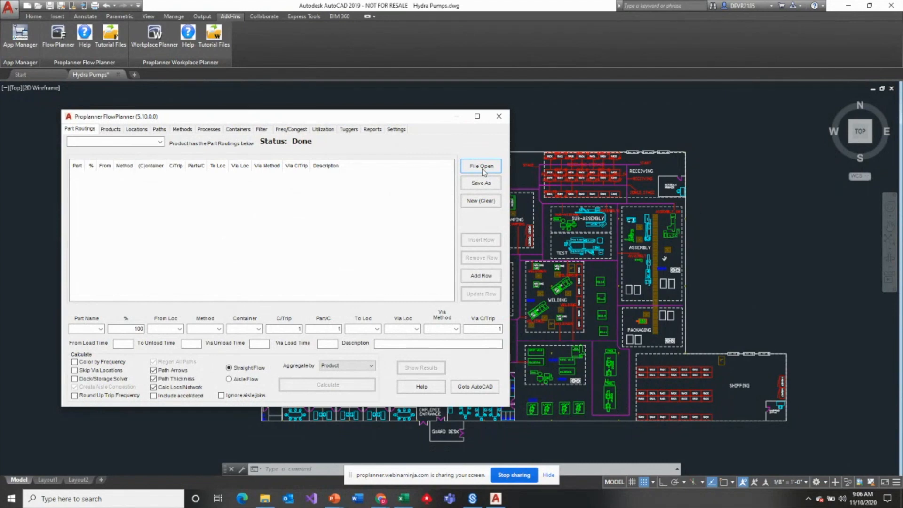
pyautogui.click(481, 169)
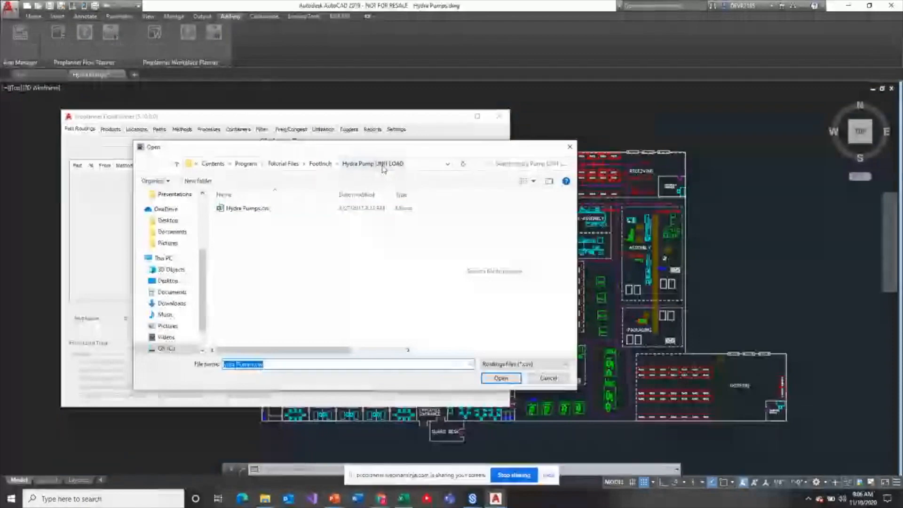
pyautogui.click(266, 210)
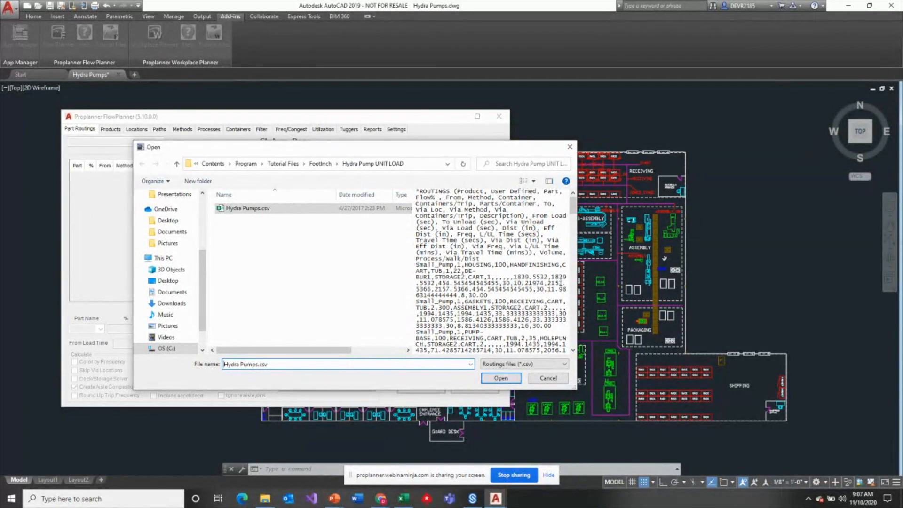
pyautogui.click(497, 379)
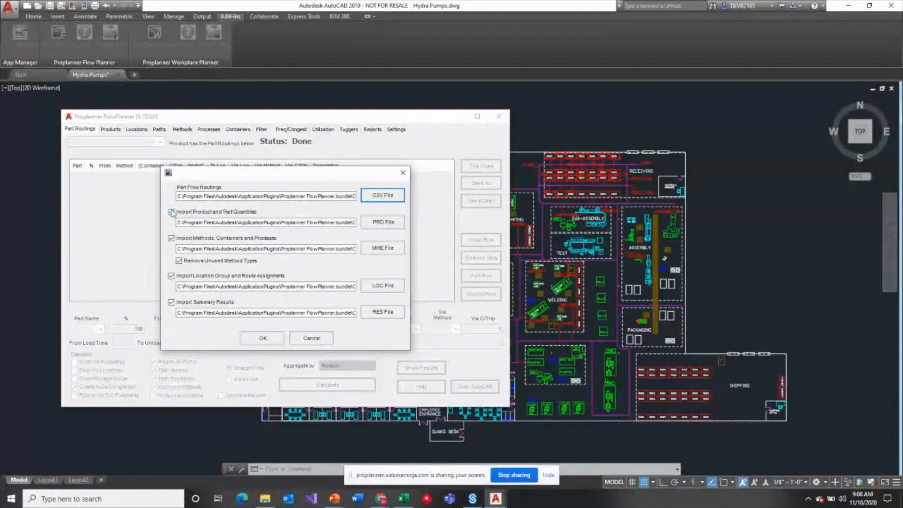
pyautogui.click(263, 338)
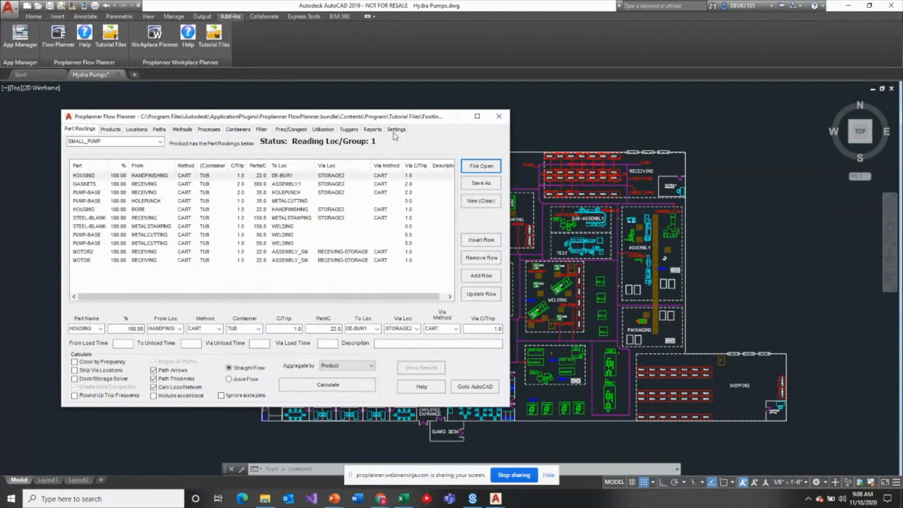
pyautogui.moveTo(389, 118); pyautogui.dragTo(419, 72)
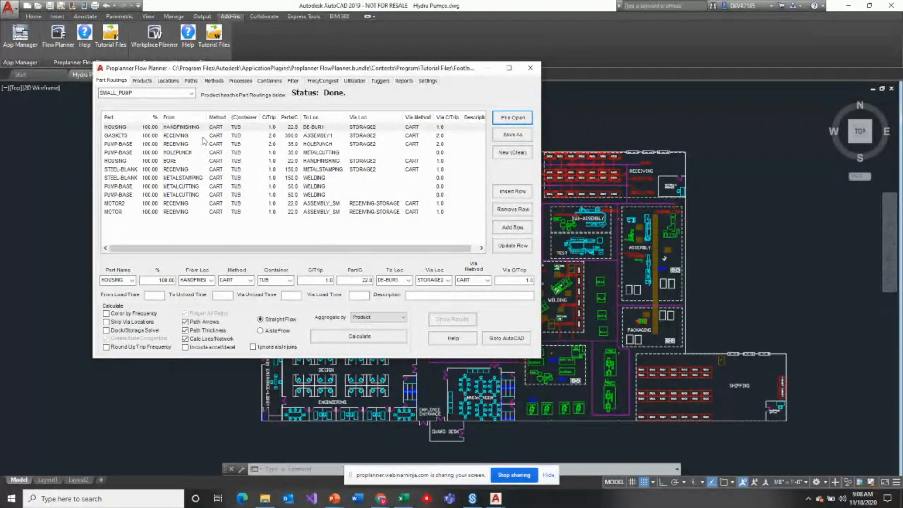
# - Examine the Small_Pump part routings, checking the from and to locations of the HOUSING and PUMP-BASE rows
pyautogui.click(191, 93)
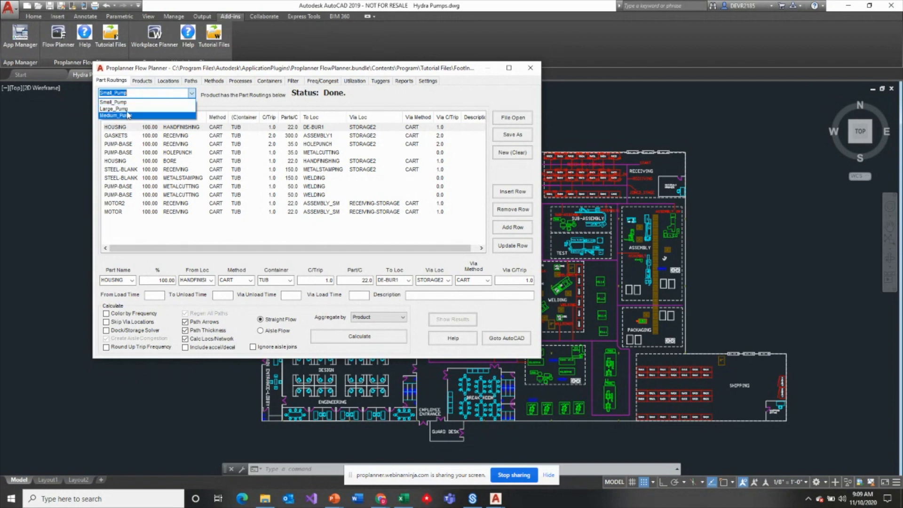
pyautogui.click(127, 102)
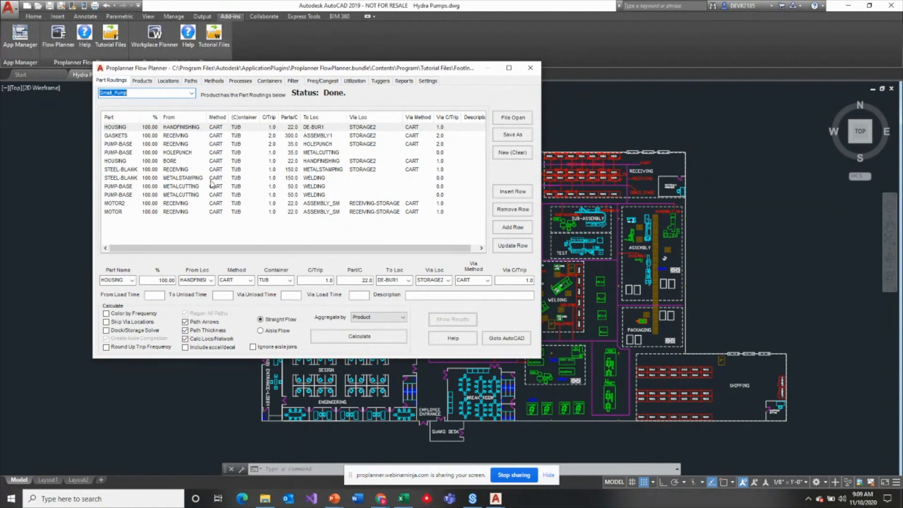
pyautogui.click(126, 128)
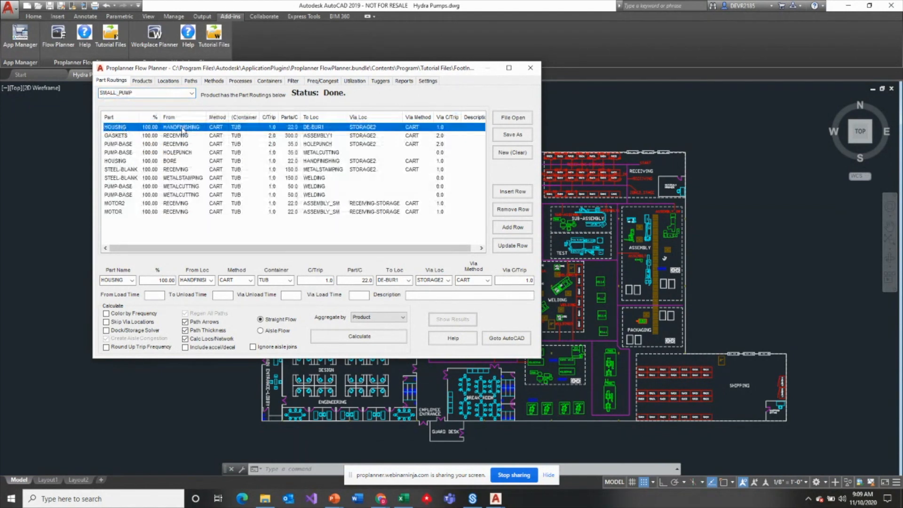
pyautogui.click(125, 162)
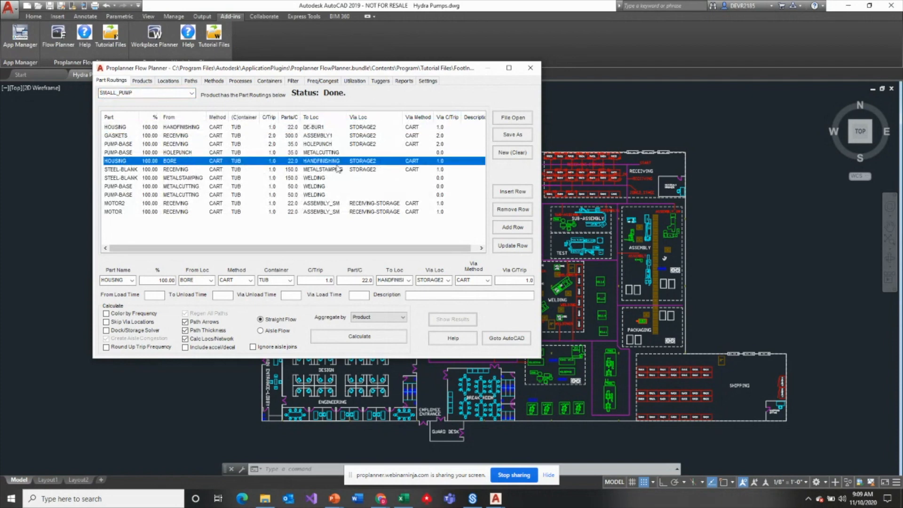
pyautogui.click(133, 188)
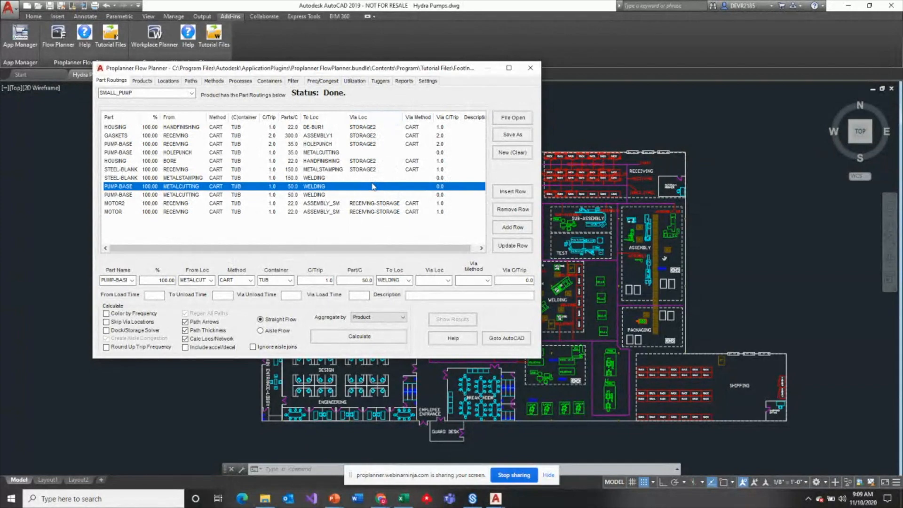
pyautogui.click(174, 131)
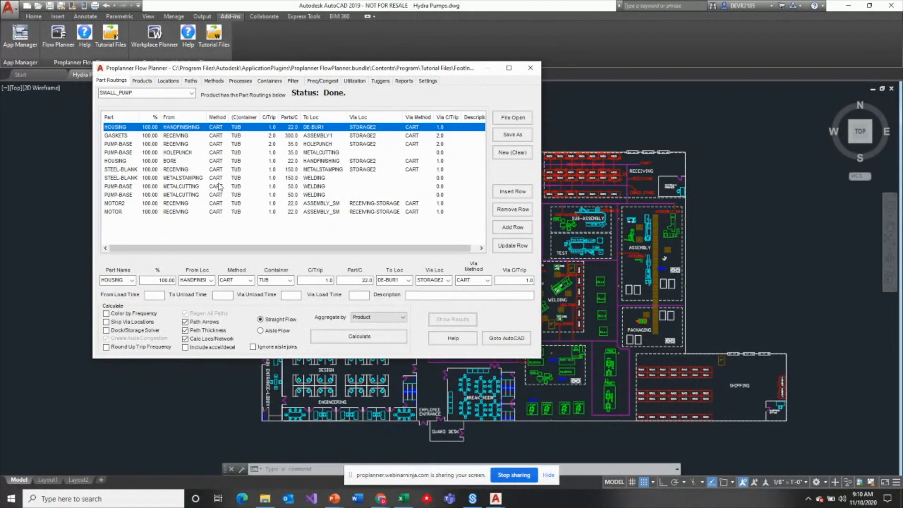
# - Review the material handling methods and the container definitions, and return to the part routings
pyautogui.click(217, 82)
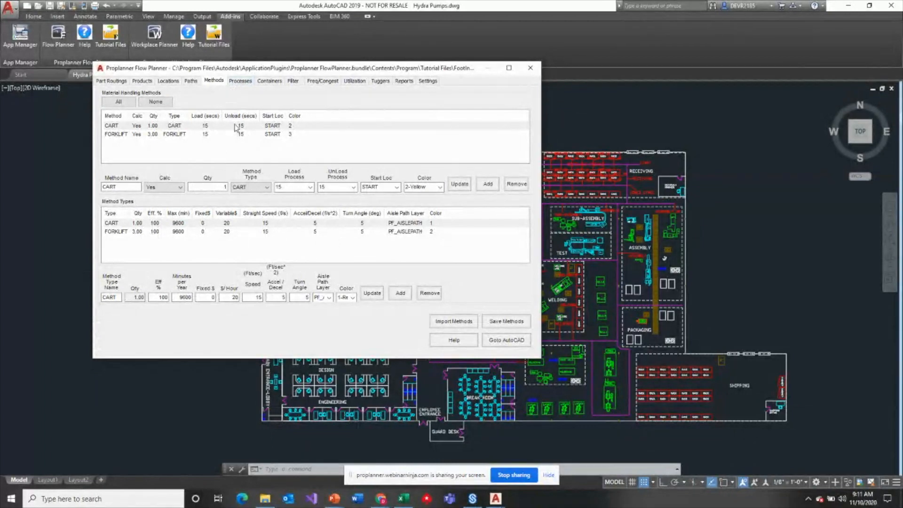
pyautogui.click(111, 81)
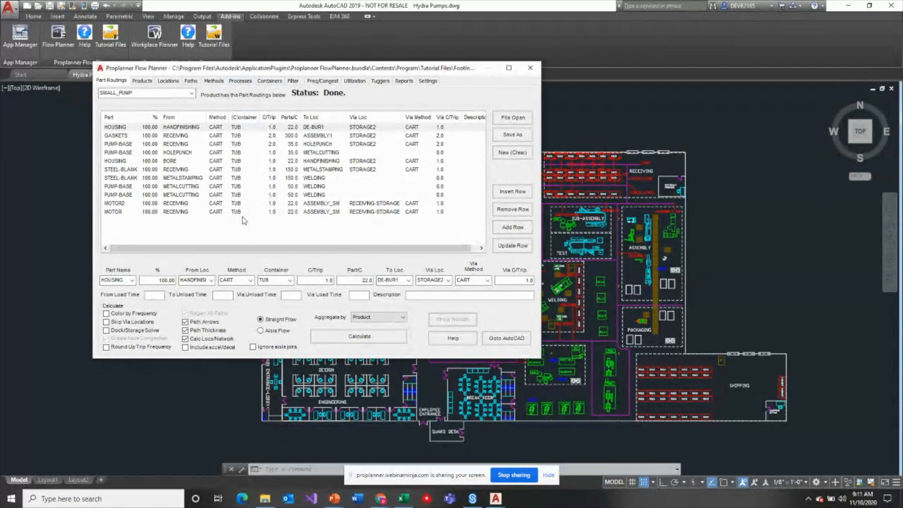
pyautogui.click(278, 83)
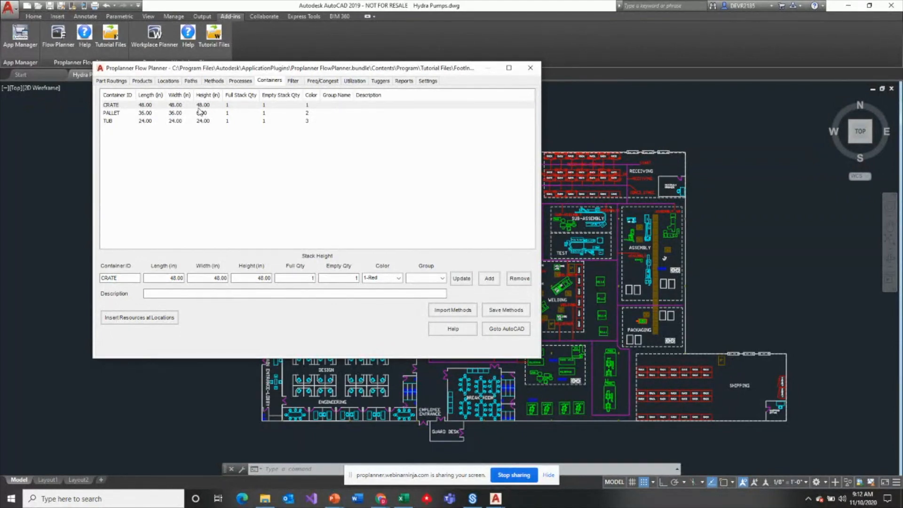
pyautogui.click(117, 81)
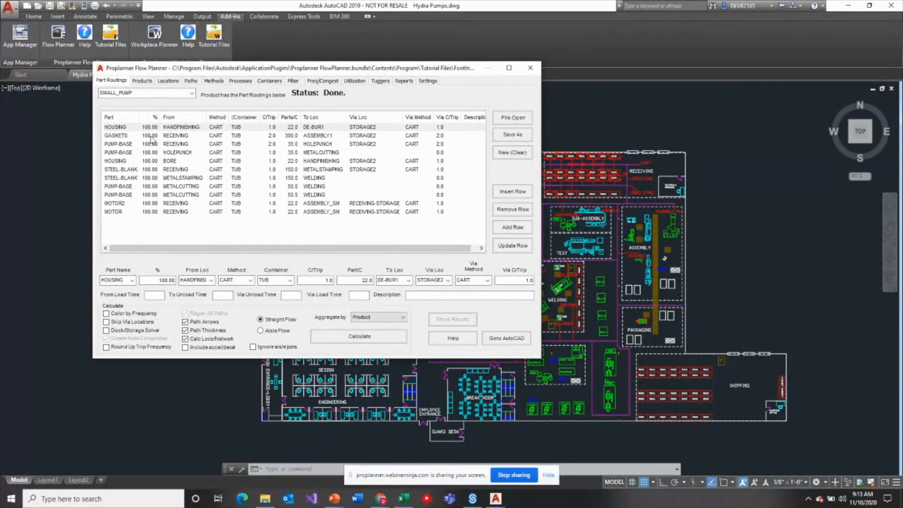
# - Check the GASKETS routing against the product quantities, their time period and the parts referenced in Small_Pump
pyautogui.click(118, 137)
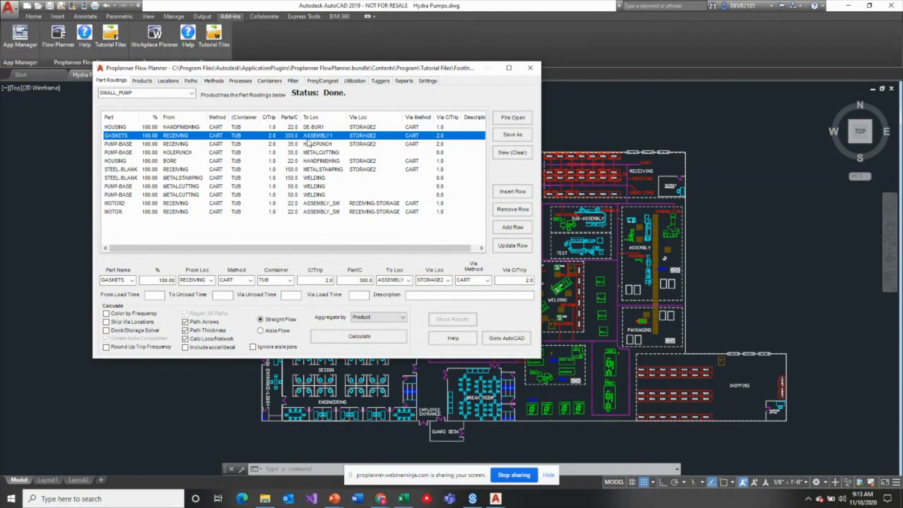
pyautogui.click(142, 81)
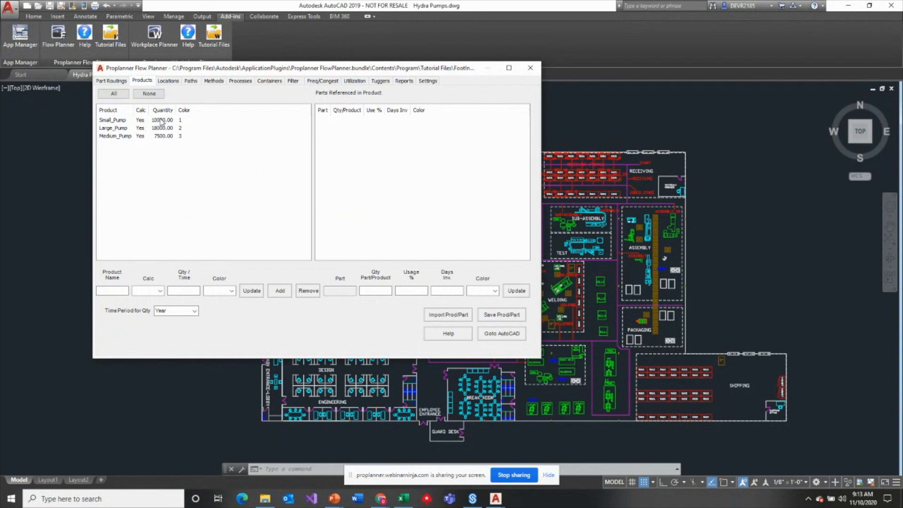
pyautogui.click(194, 311)
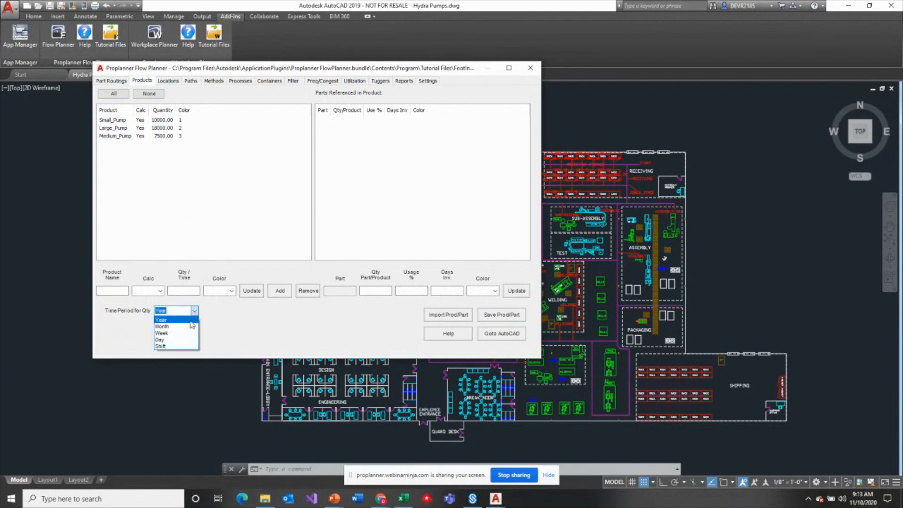
pyautogui.click(169, 125)
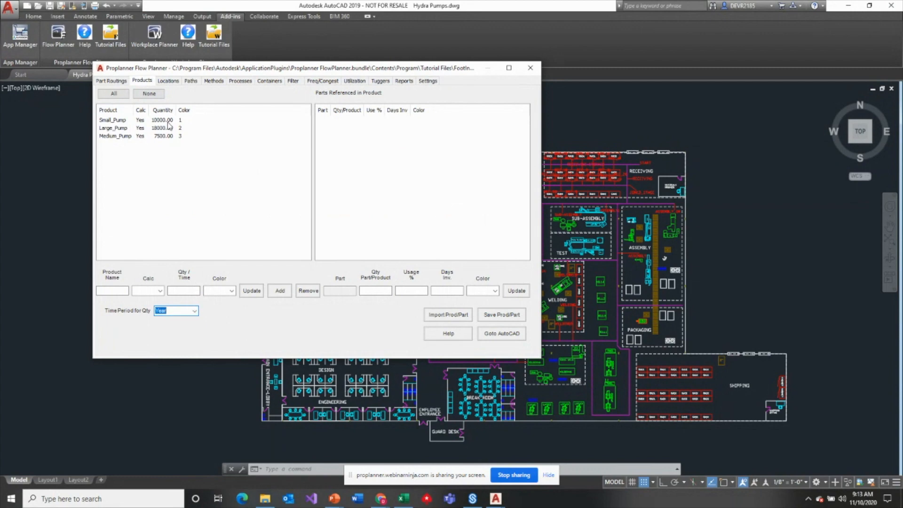
pyautogui.click(169, 125)
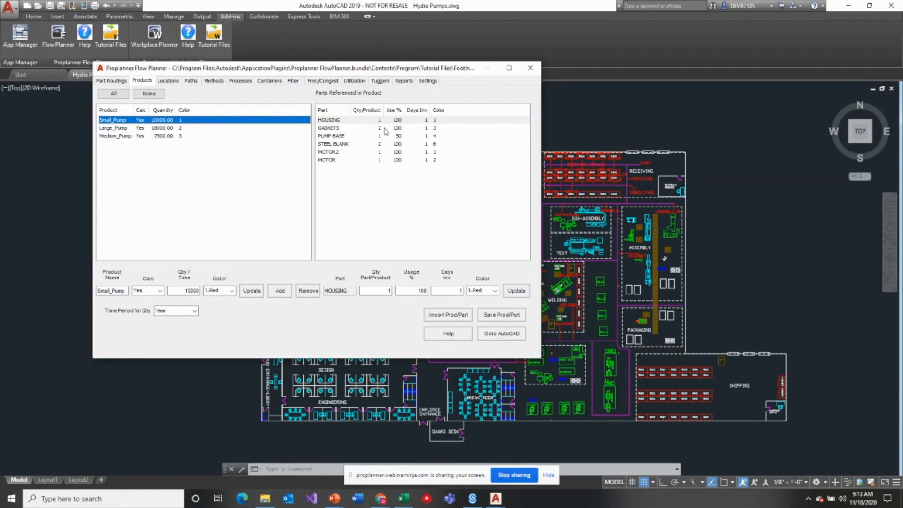
pyautogui.click(120, 81)
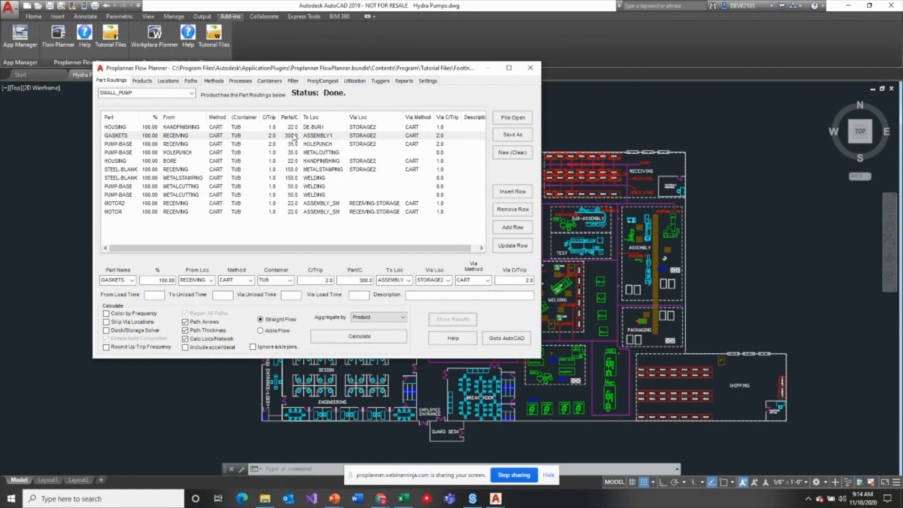
# - Inspect the location text layer in the default settings and compare it with the part routings
pyautogui.moveTo(441, 248); pyautogui.dragTo(389, 245)
pyautogui.click(429, 83)
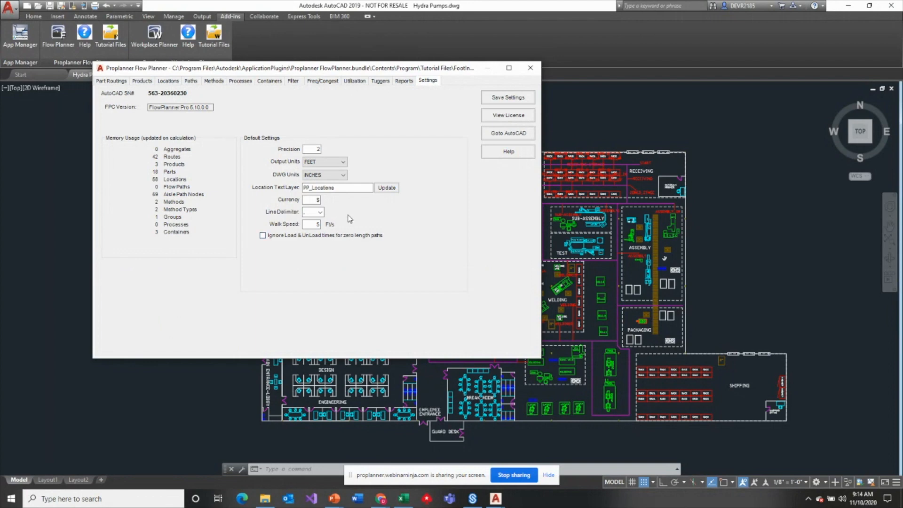
pyautogui.moveTo(342, 188); pyautogui.dragTo(299, 188)
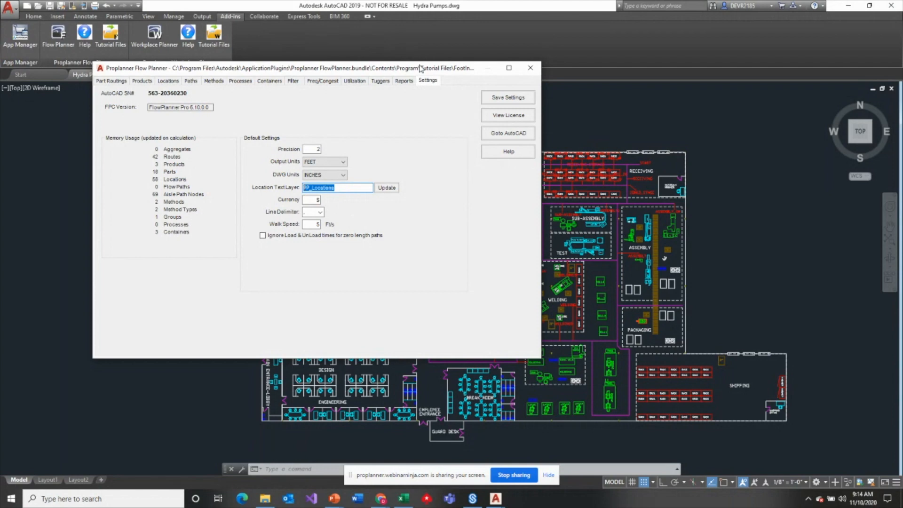
pyautogui.click(118, 81)
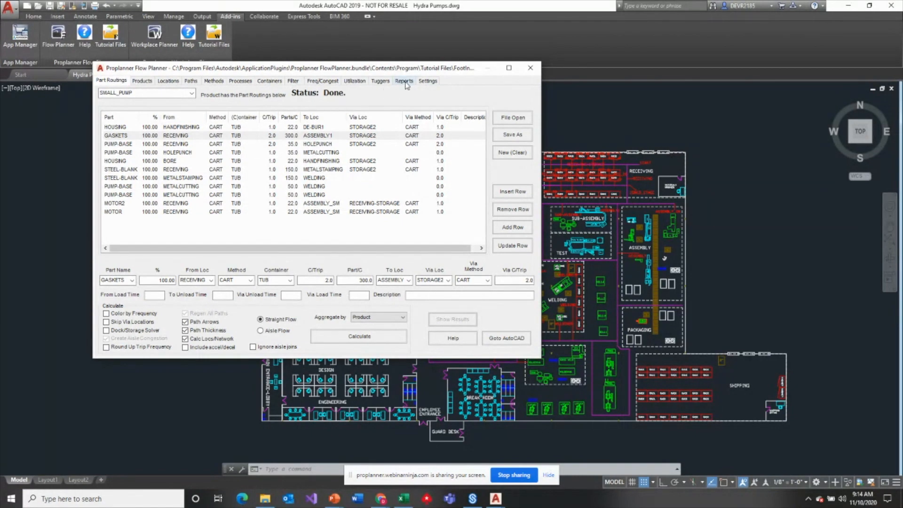
pyautogui.click(426, 81)
pyautogui.moveTo(357, 188); pyautogui.dragTo(303, 196)
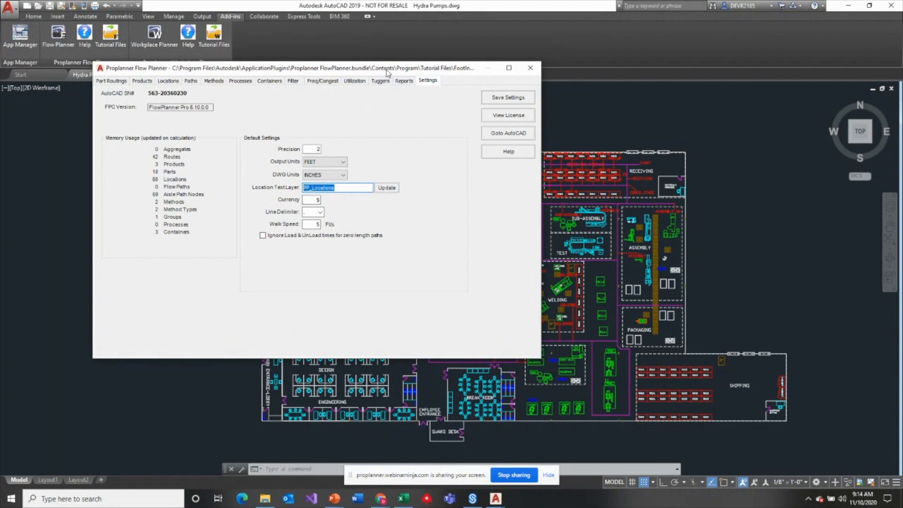
pyautogui.click(139, 82)
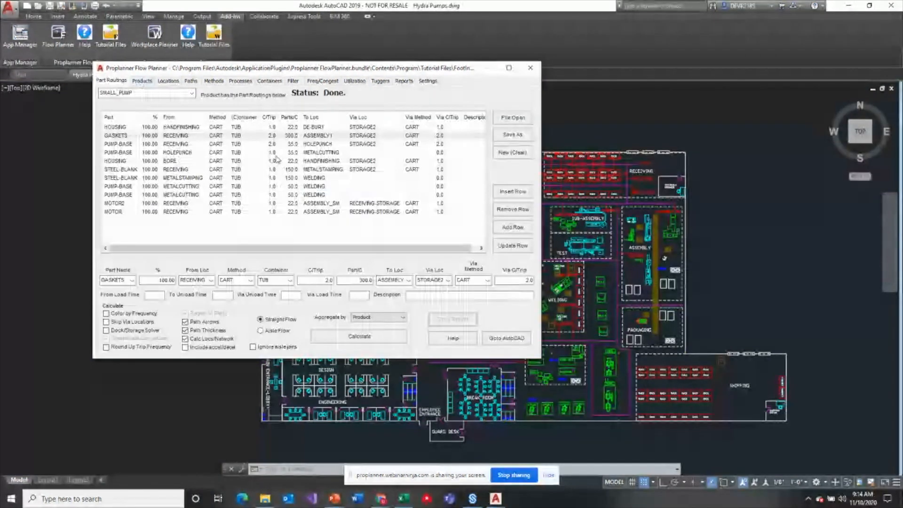
# - Uncover the factory layout behind the Flow Planner window and review the list of locations with their coordinates
pyautogui.moveTo(408, 73); pyautogui.dragTo(390, 239)
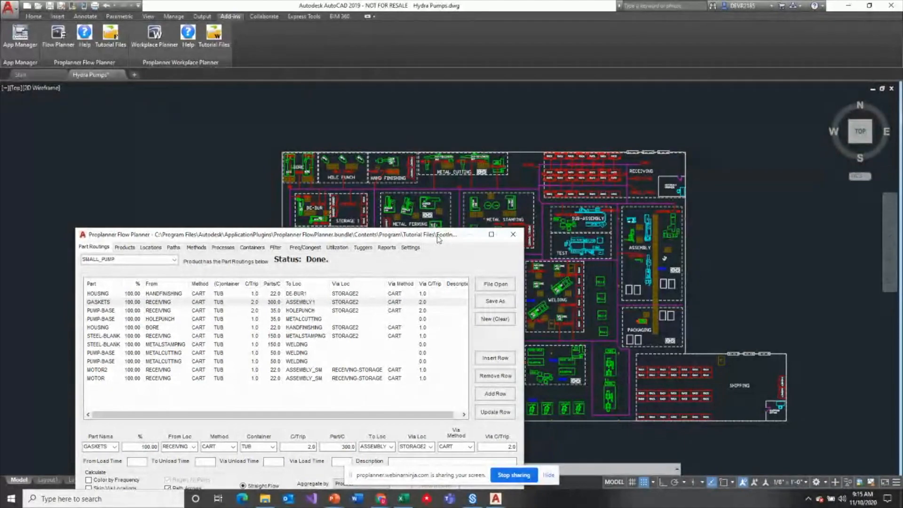
pyautogui.moveTo(438, 239)
pyautogui.mouseDown()
pyautogui.moveTo(419, 158)
pyautogui.moveTo(390, 108)
pyautogui.mouseUp()
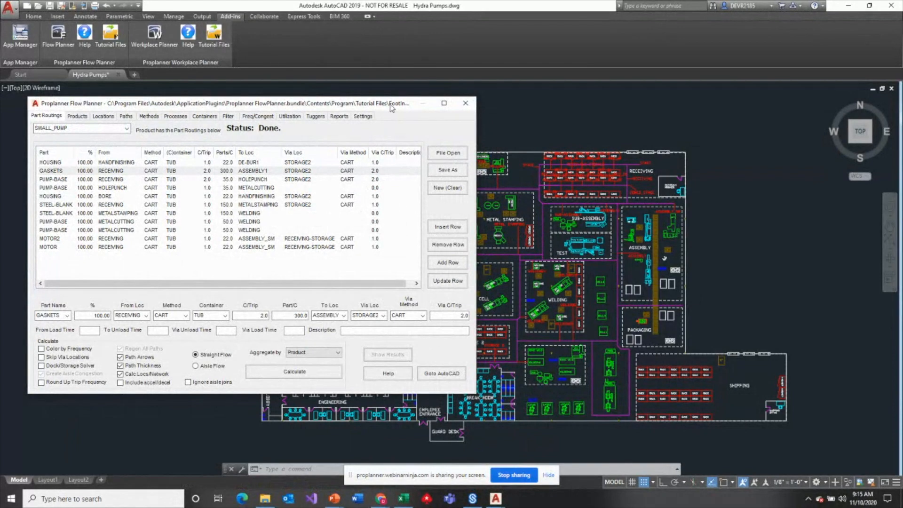
pyautogui.click(108, 118)
pyautogui.moveTo(351, 105); pyautogui.dragTo(359, 70)
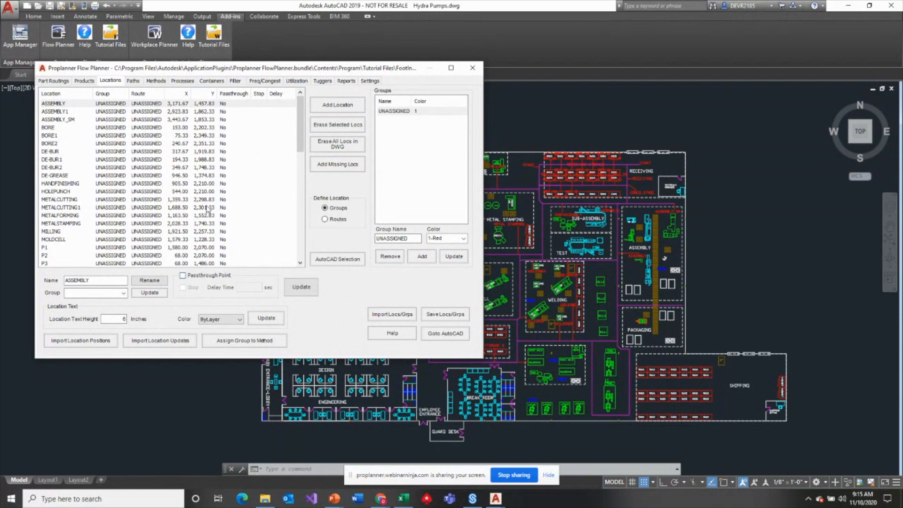
# - Calculate the straight flow paths aggregated by product, and move the results window aside to view the flow lines
pyautogui.click(54, 82)
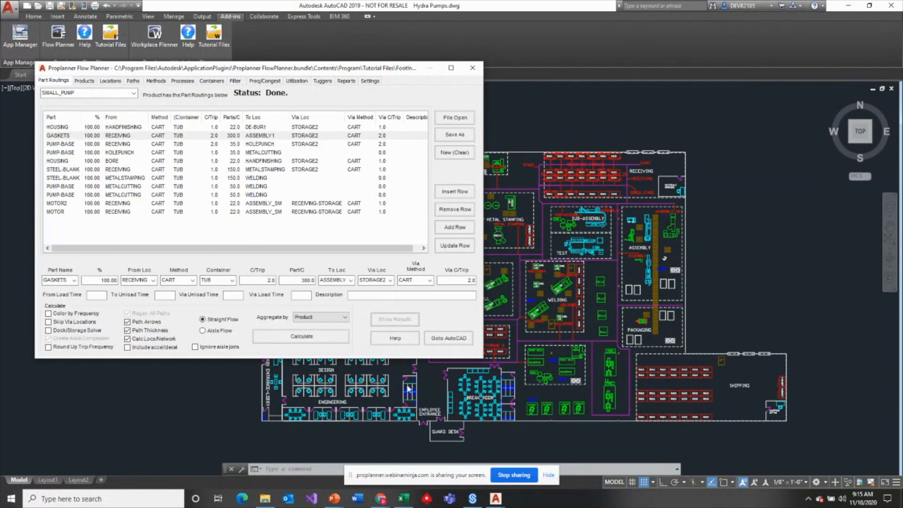
pyautogui.click(295, 339)
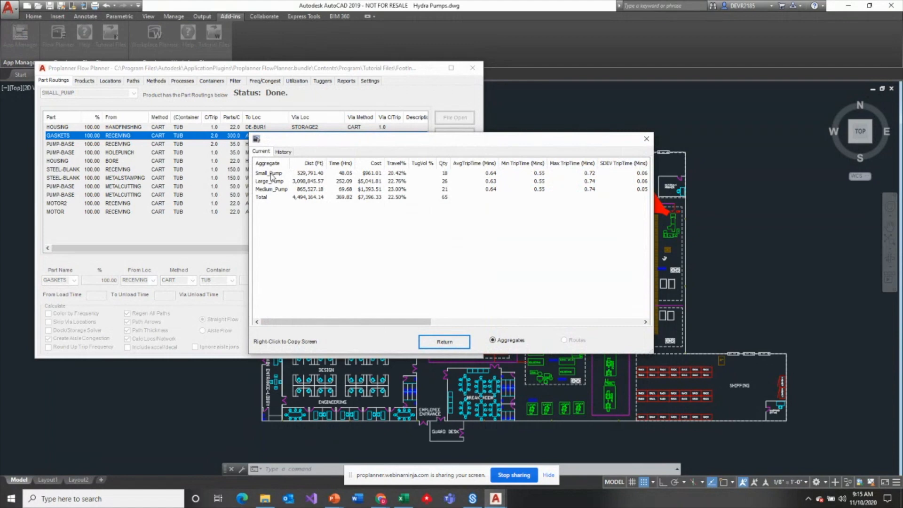
pyautogui.moveTo(330, 142); pyautogui.dragTo(550, 173)
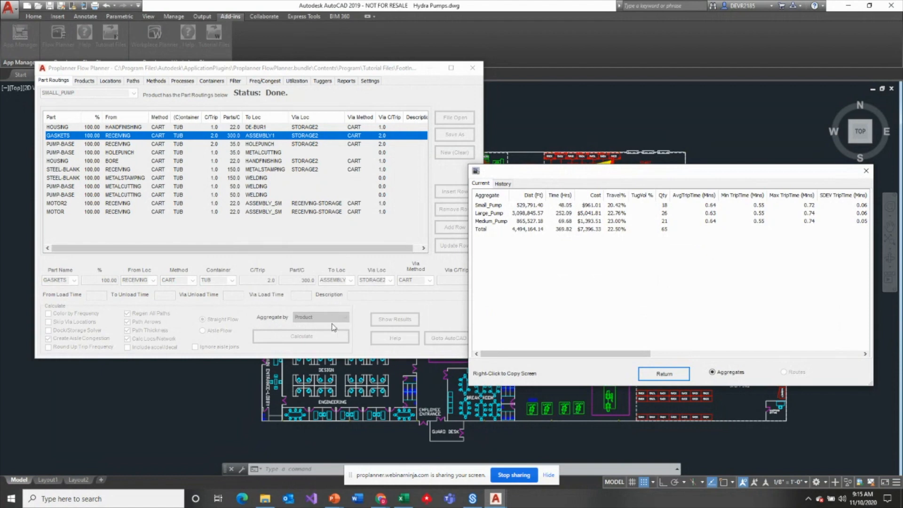
pyautogui.moveTo(663, 178); pyautogui.dragTo(529, 67)
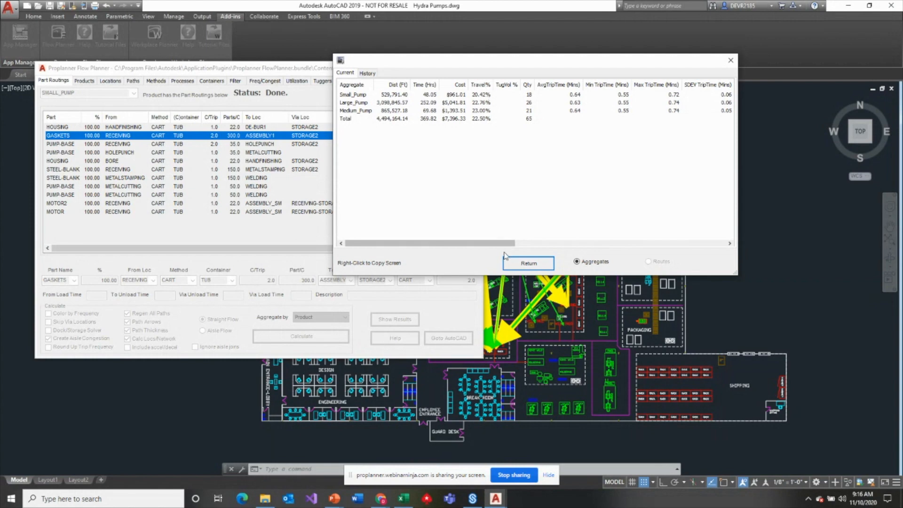
# - Close the flow results and compare the CART and FORKLIFT method types, including their speeds and aisle path layers
pyautogui.click(528, 263)
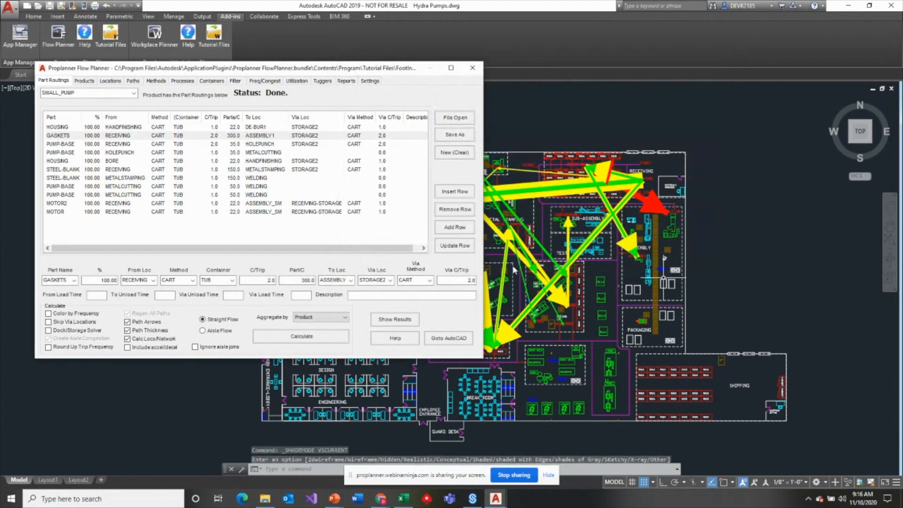
pyautogui.moveTo(386, 71); pyautogui.dragTo(405, 62)
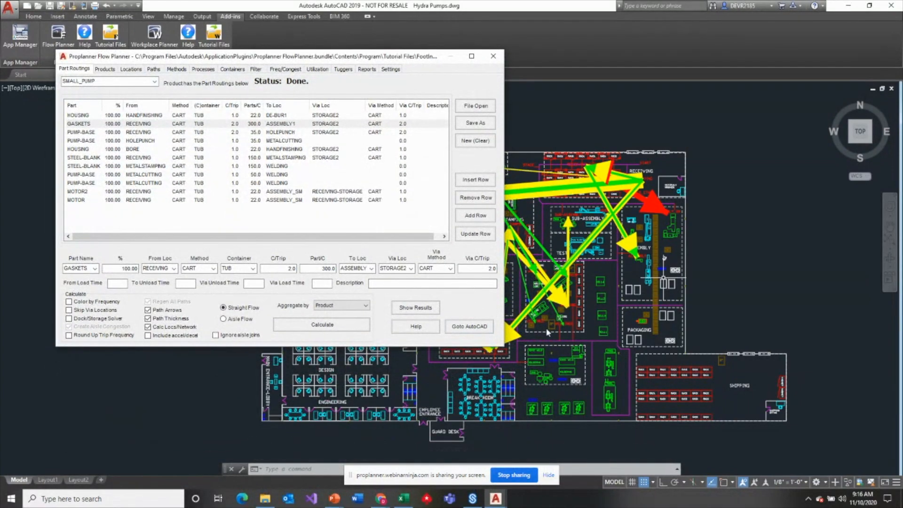
pyautogui.click(159, 72)
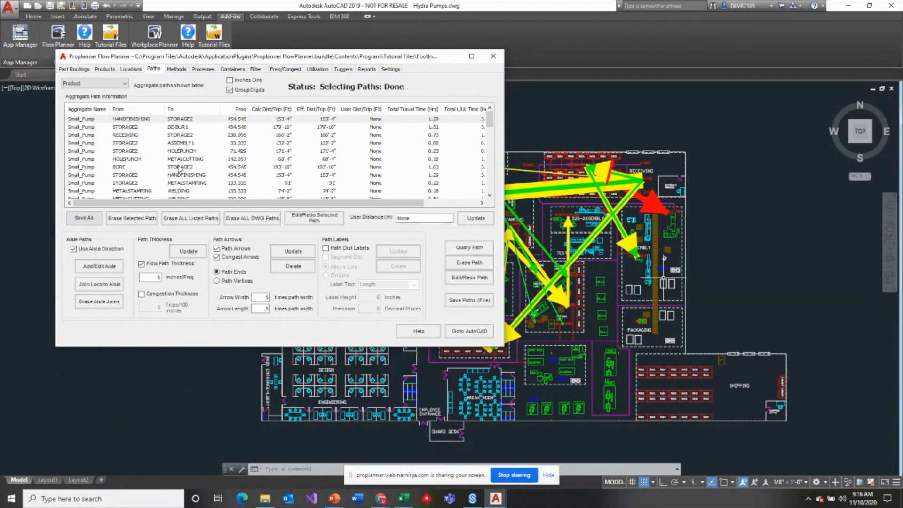
pyautogui.click(177, 70)
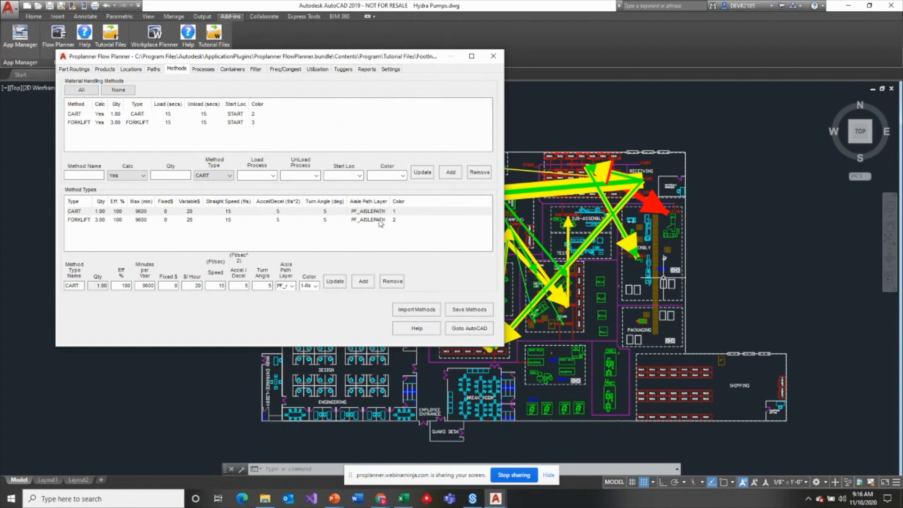
pyautogui.click(79, 219)
pyautogui.click(79, 212)
pyautogui.click(82, 219)
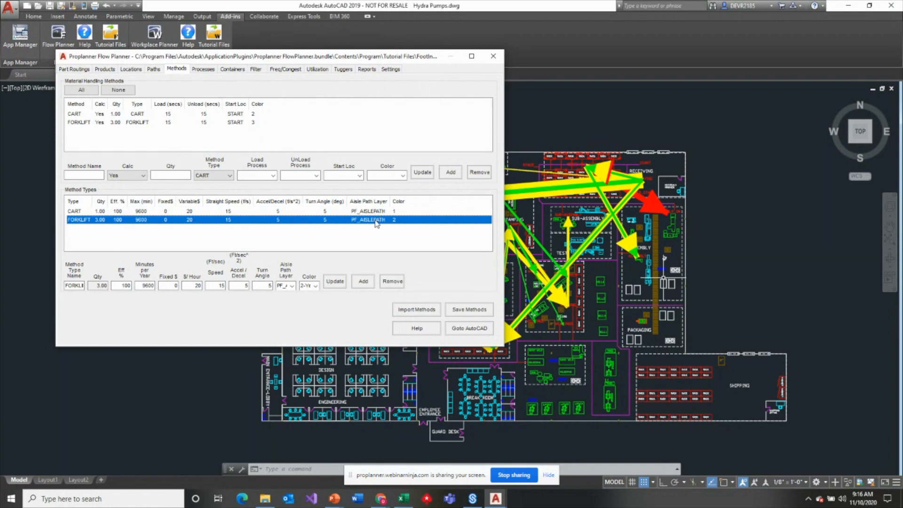
pyautogui.click(81, 215)
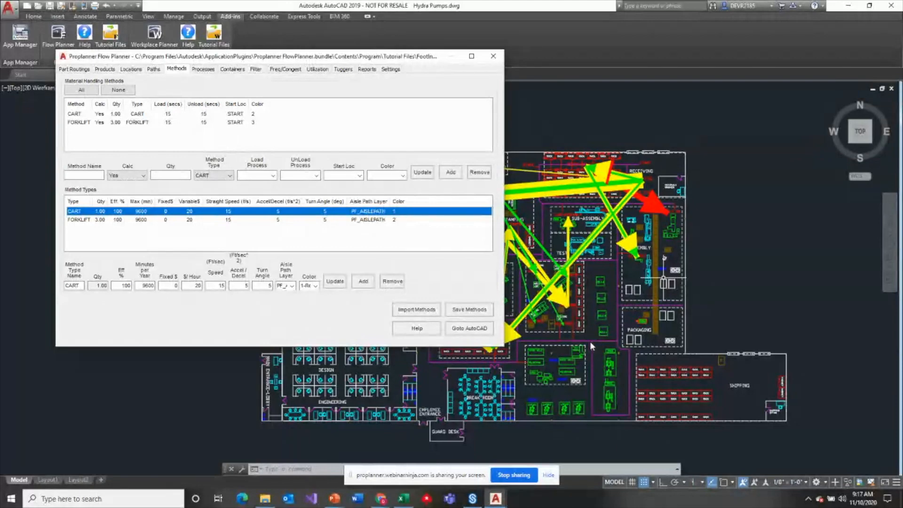
# - Erase all calculated flow paths from the drawing and uncover the aisle network on the factory layout
pyautogui.click(158, 70)
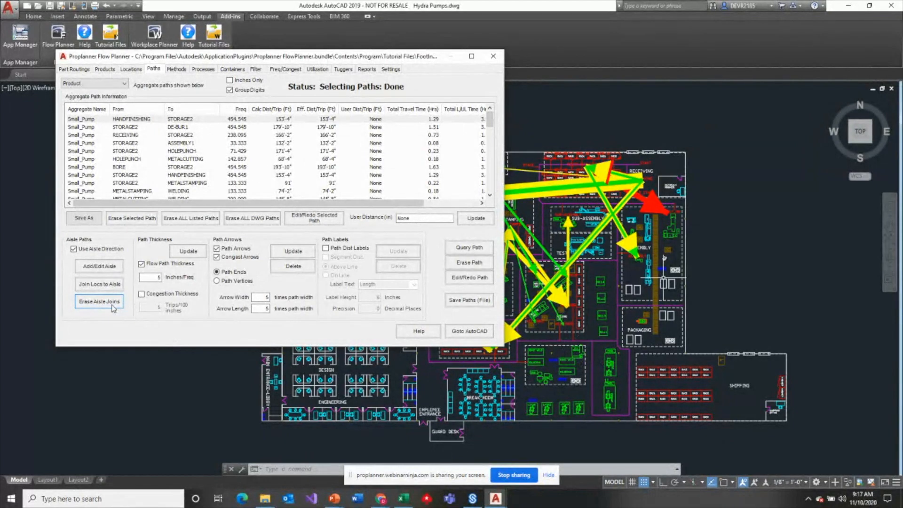
pyautogui.click(256, 220)
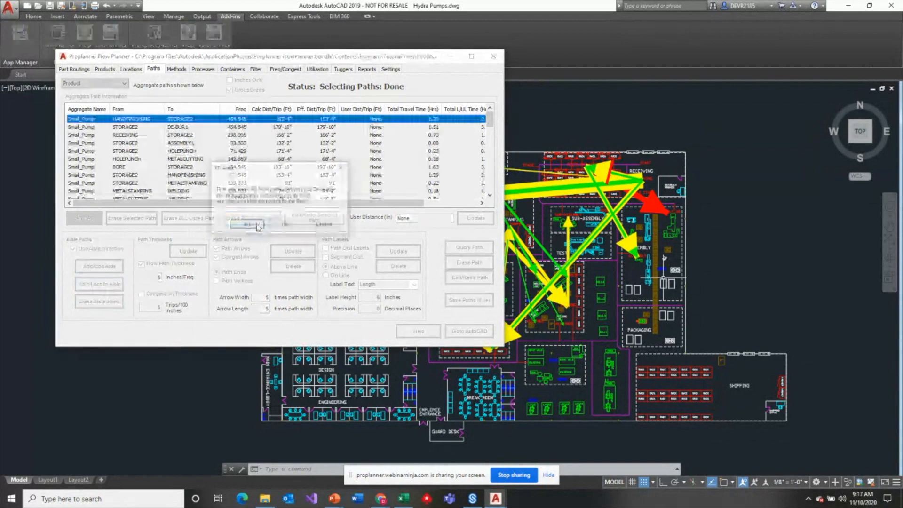
pyautogui.click(254, 225)
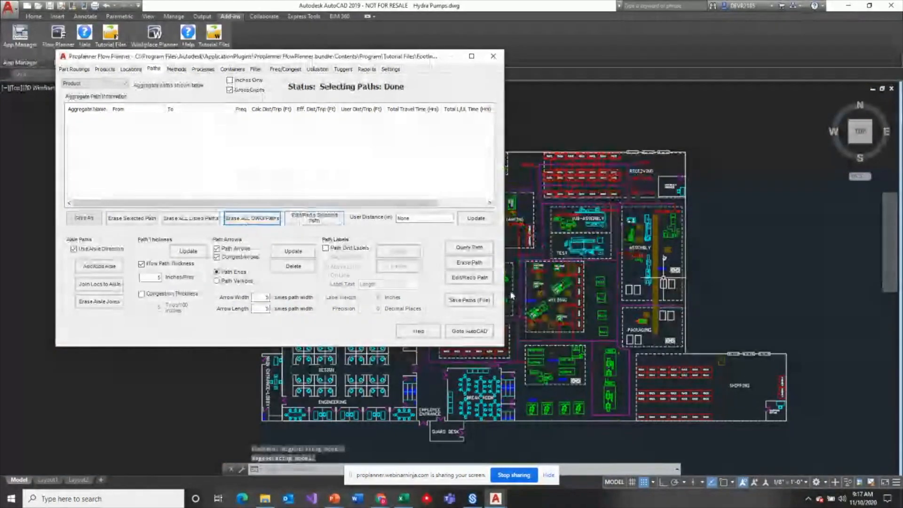
pyautogui.moveTo(425, 56)
pyautogui.mouseDown()
pyautogui.moveTo(325, 55)
pyautogui.moveTo(307, 70)
pyautogui.mouseUp()
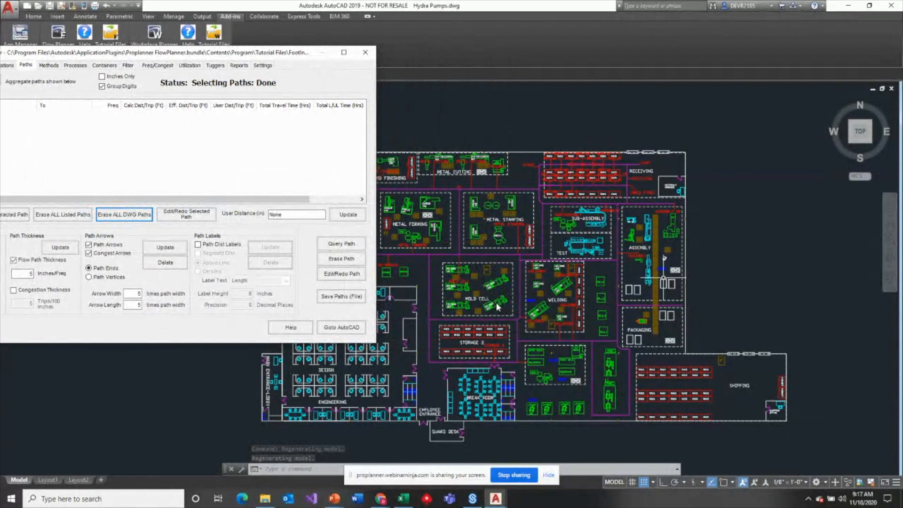
pyautogui.scroll(2, 575, 243)
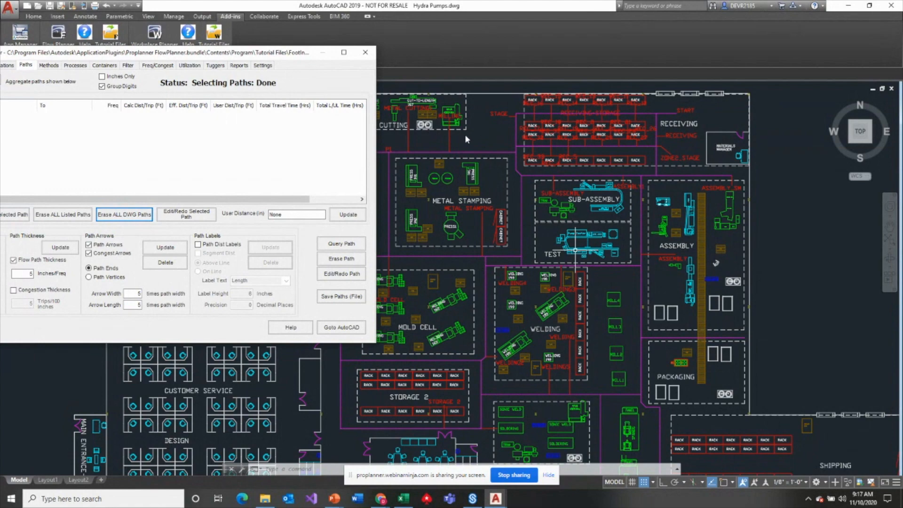
# - Erase the aisle joins linking the locations to the aisle network and uncover the layout for inspection
pyautogui.moveTo(259, 53); pyautogui.dragTo(353, 52)
pyautogui.click(71, 298)
pyautogui.click(266, 214)
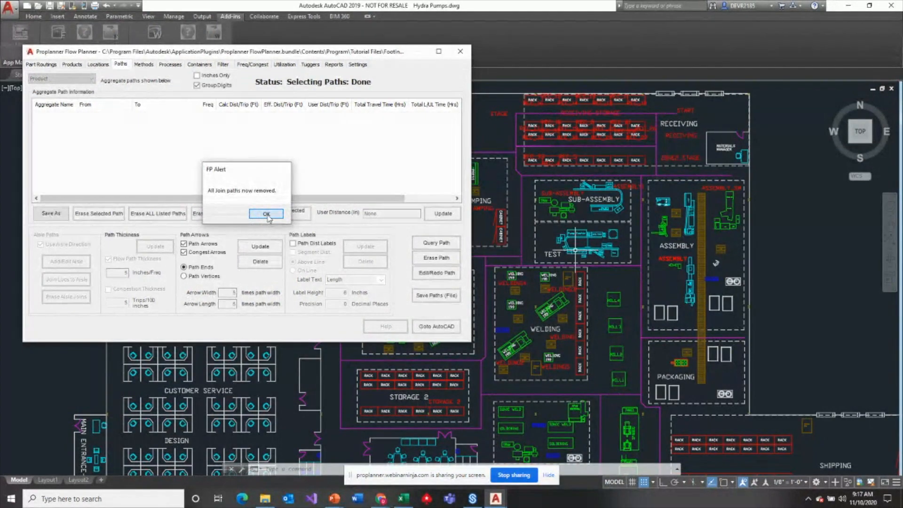
pyautogui.moveTo(352, 53); pyautogui.dragTo(339, 116)
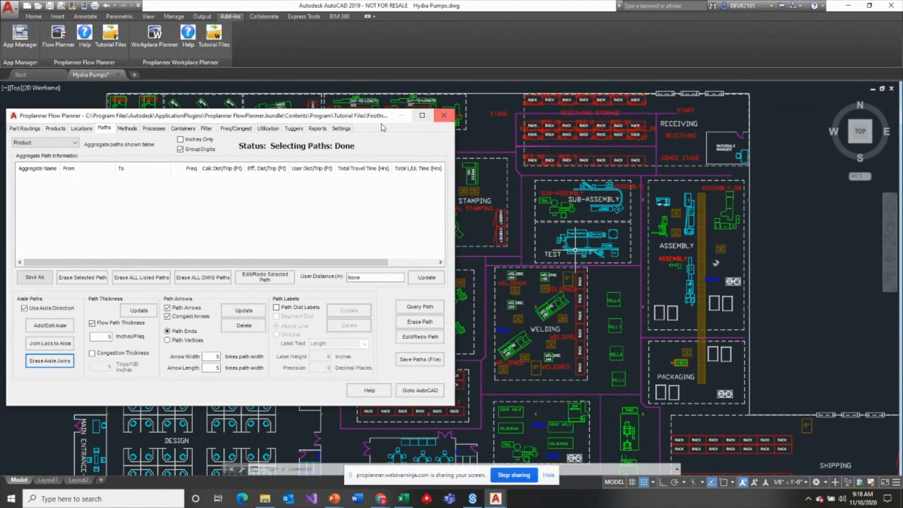
# - Join all locations to the aisle paths and inspect the new connecting lines on the layout
pyautogui.moveTo(396, 120); pyautogui.dragTo(421, 75)
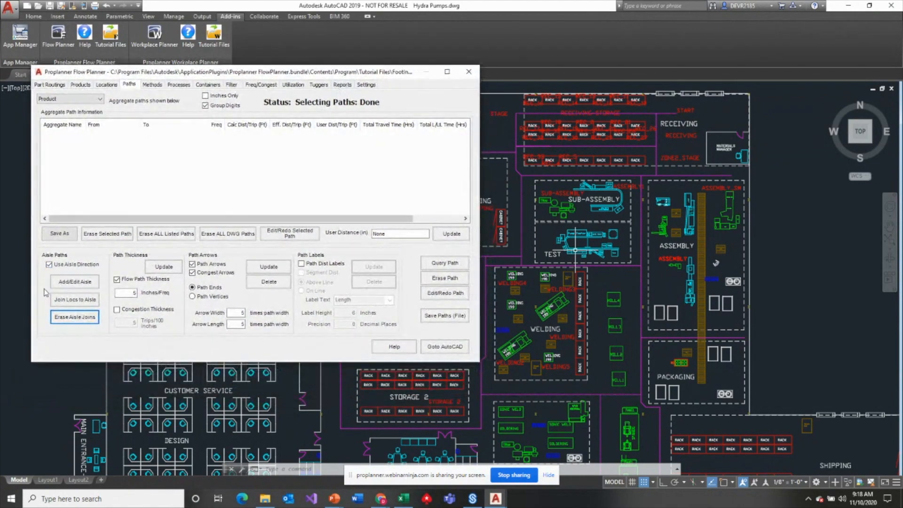
pyautogui.click(78, 300)
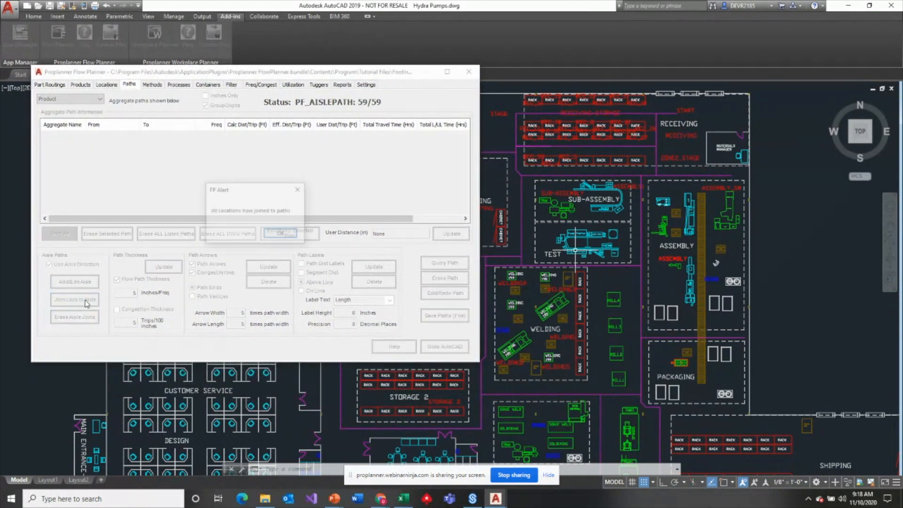
pyautogui.click(283, 232)
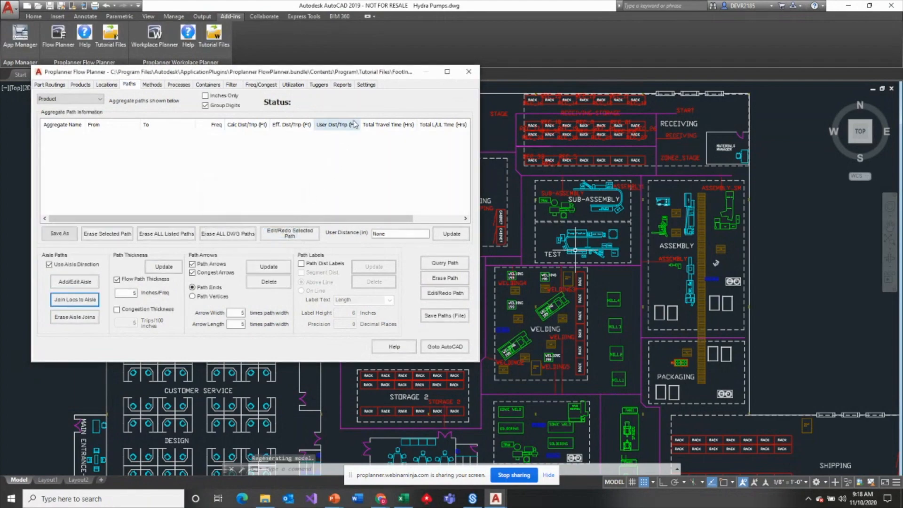
pyautogui.moveTo(361, 73)
pyautogui.mouseDown()
pyautogui.moveTo(379, 322)
pyautogui.moveTo(409, 203)
pyautogui.moveTo(408, 246)
pyautogui.mouseUp()
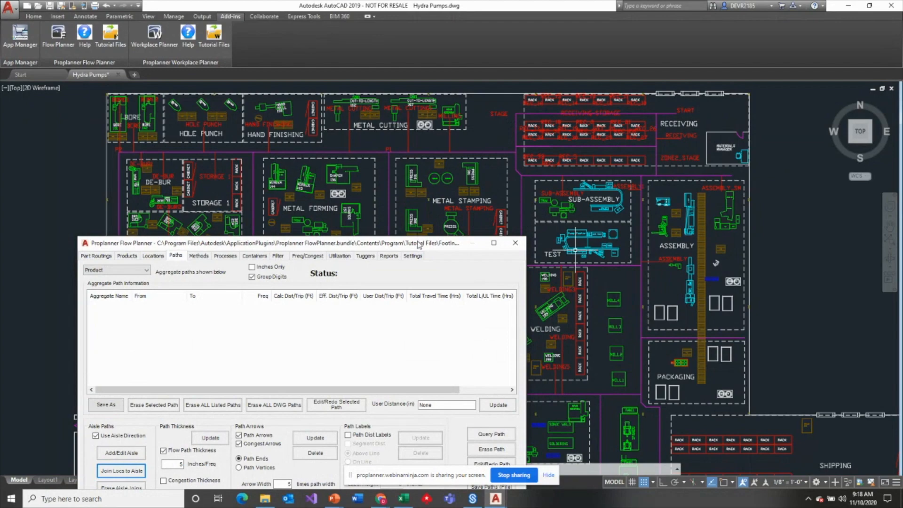
pyautogui.moveTo(420, 246); pyautogui.dragTo(508, 145)
# - Add a GASKETS routing row to SMALL_PUMP from RECEIVING to STAGE via STORAGE2
pyautogui.click(183, 156)
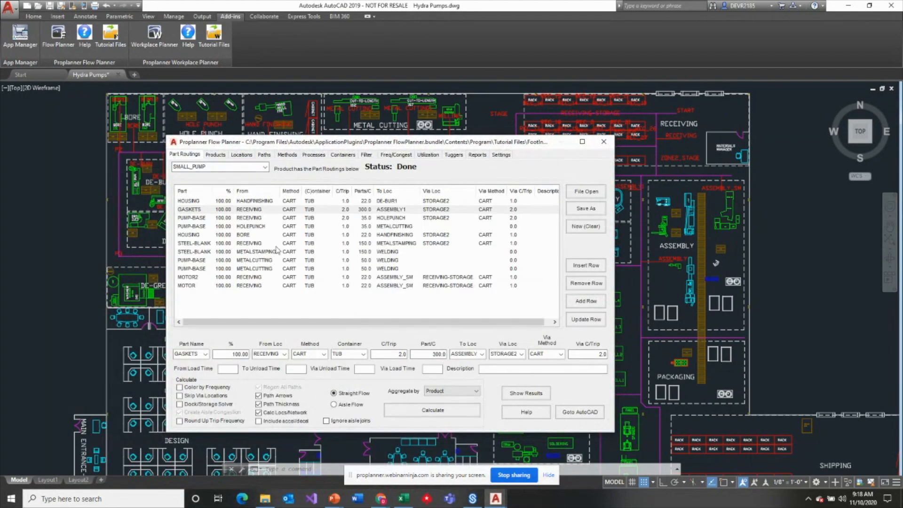
pyautogui.moveTo(448, 145); pyautogui.dragTo(359, 125)
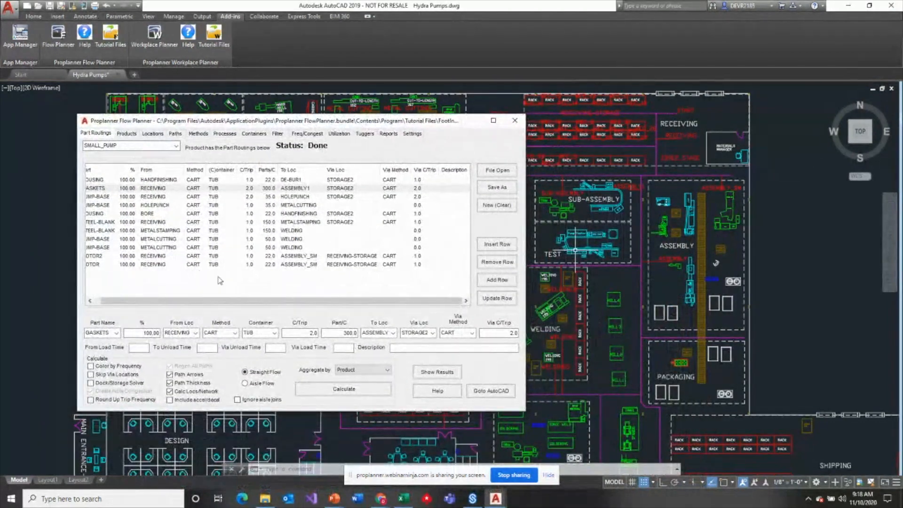
pyautogui.moveTo(427, 125); pyautogui.dragTo(412, 159)
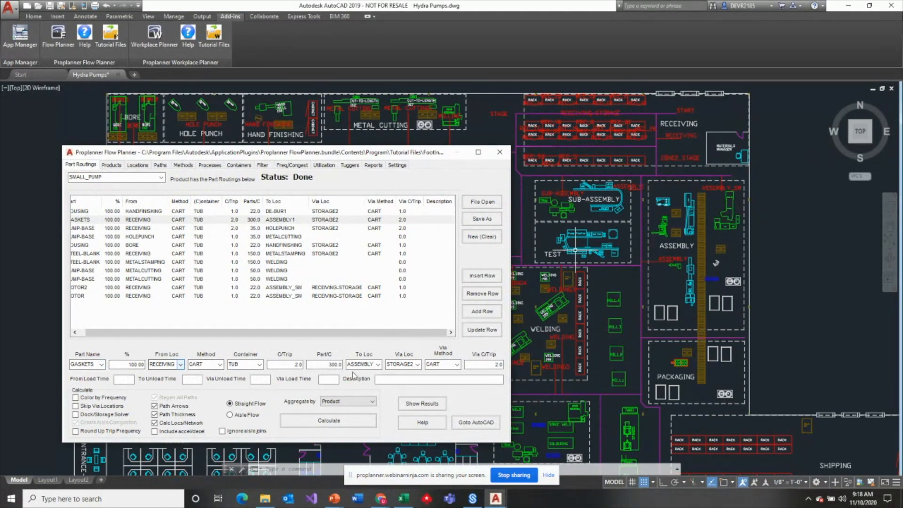
pyautogui.click(379, 364)
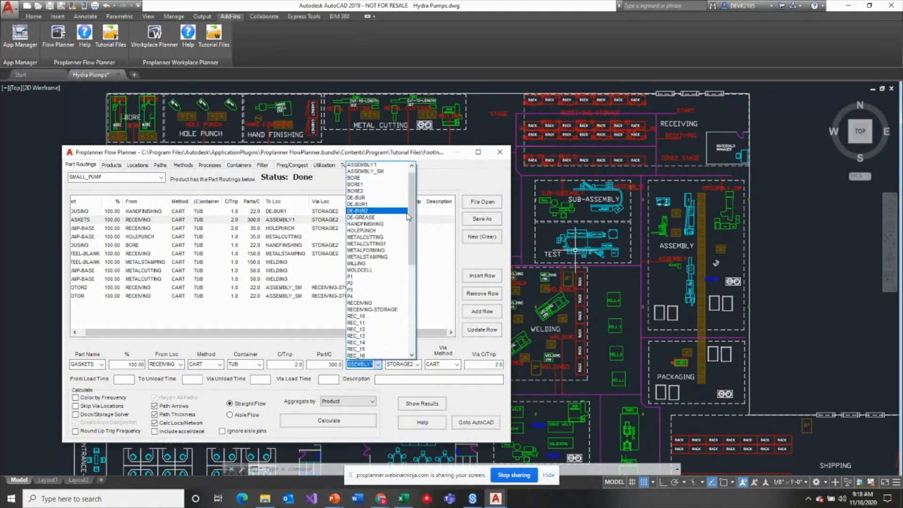
pyautogui.moveTo(413, 220); pyautogui.dragTo(413, 316)
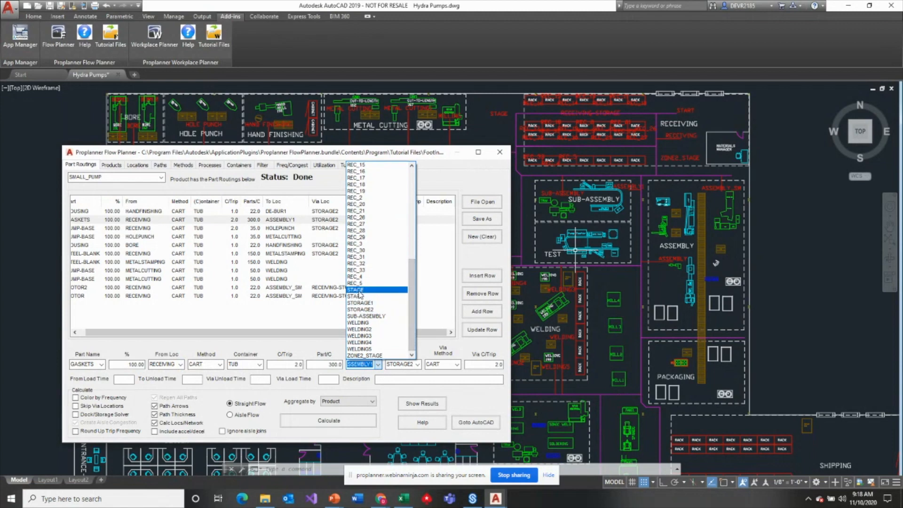
pyautogui.click(358, 290)
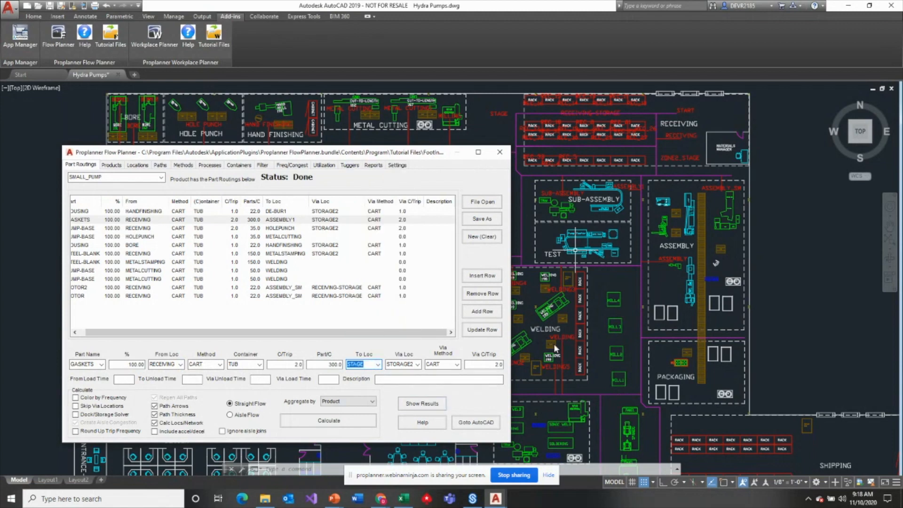
pyautogui.click(482, 312)
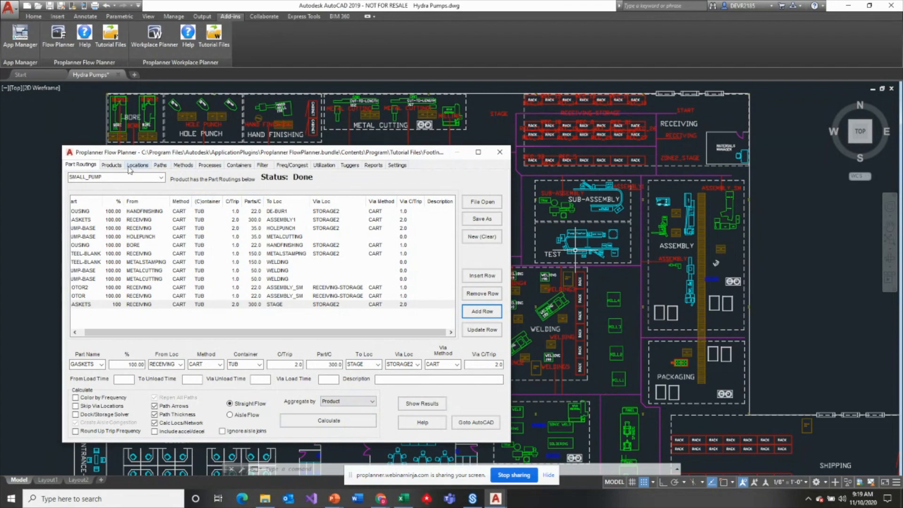
# - Rejoin the locations to the aisle paths with the added STAGE routing in place
pyautogui.click(159, 165)
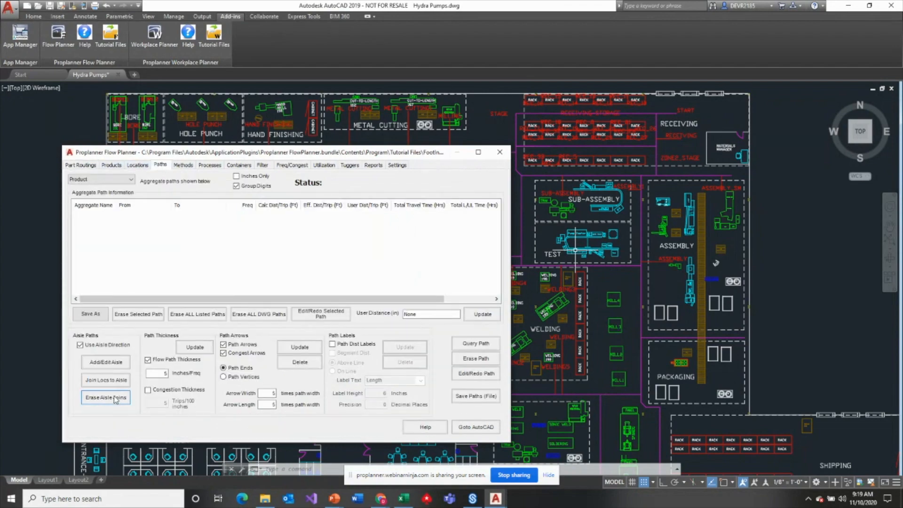
pyautogui.click(106, 380)
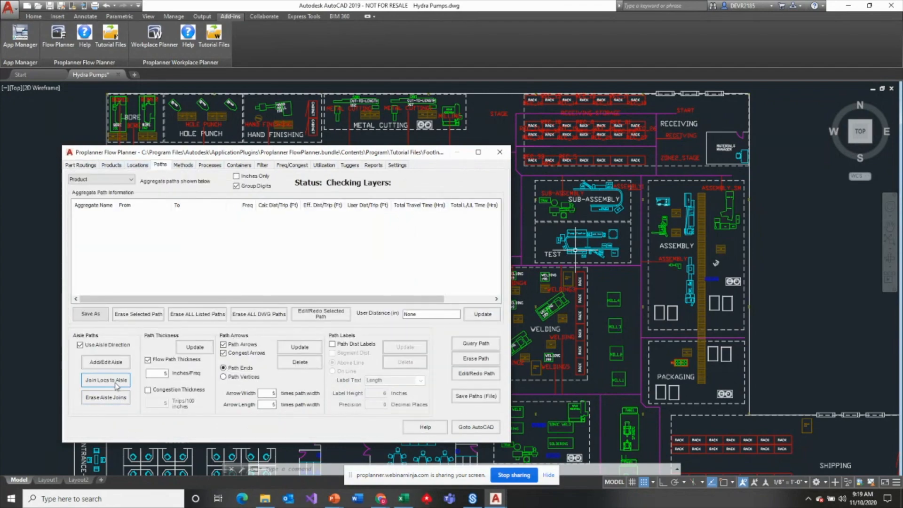
pyautogui.click(313, 315)
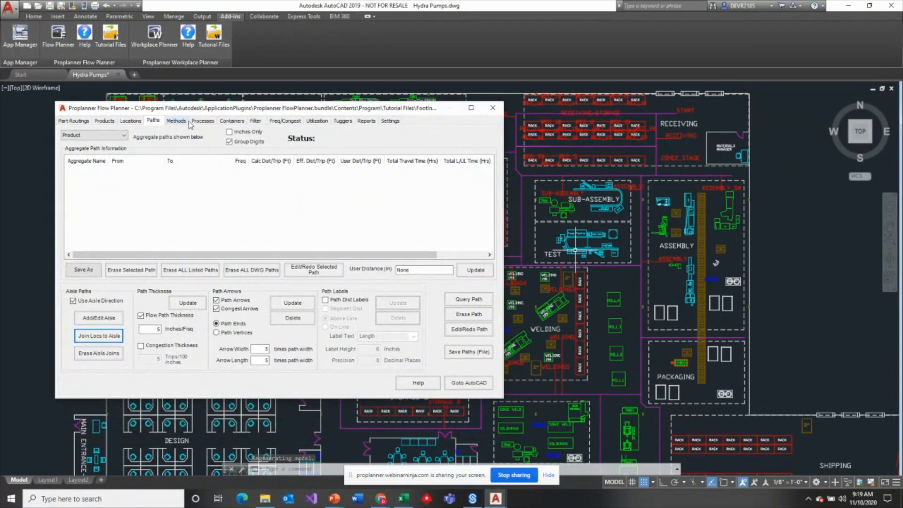
# - Calculate the aisle flow aggregated by product, review the results for each pump, and return to the part routings
pyautogui.click(74, 121)
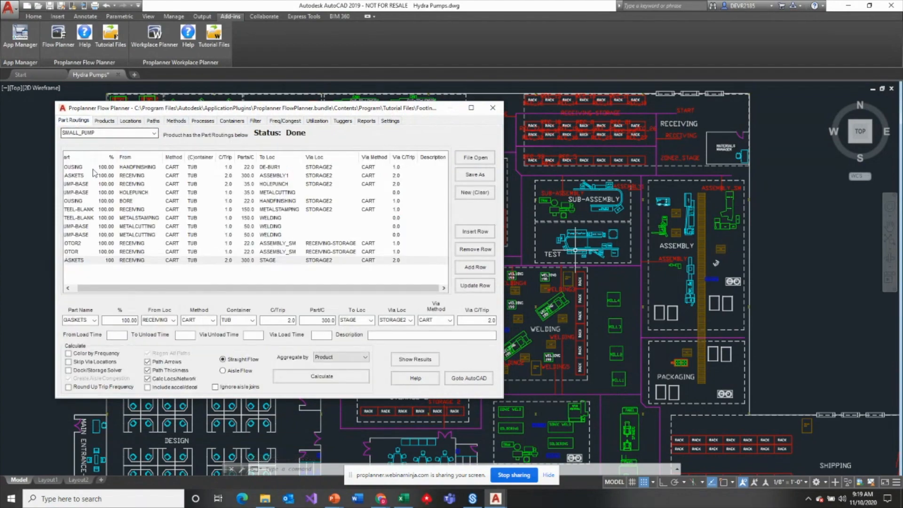
pyautogui.click(223, 370)
pyautogui.click(328, 383)
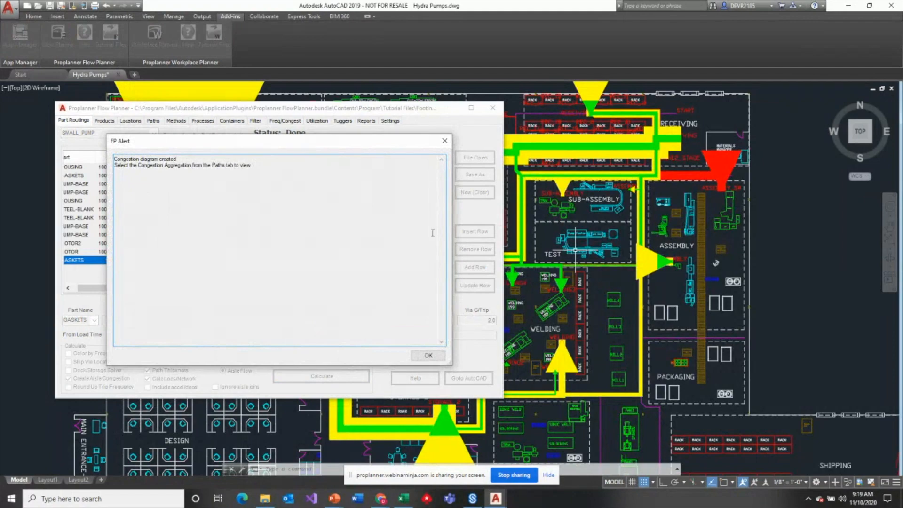
pyautogui.click(429, 355)
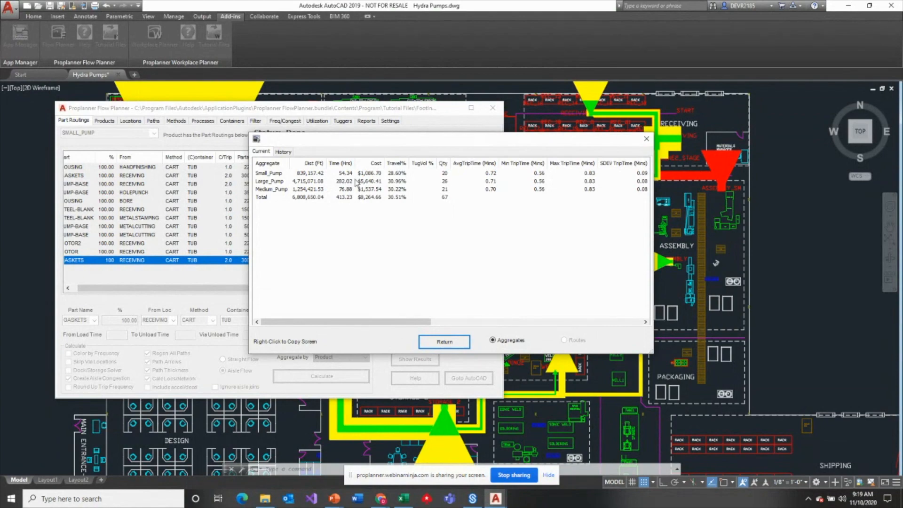
pyautogui.click(444, 342)
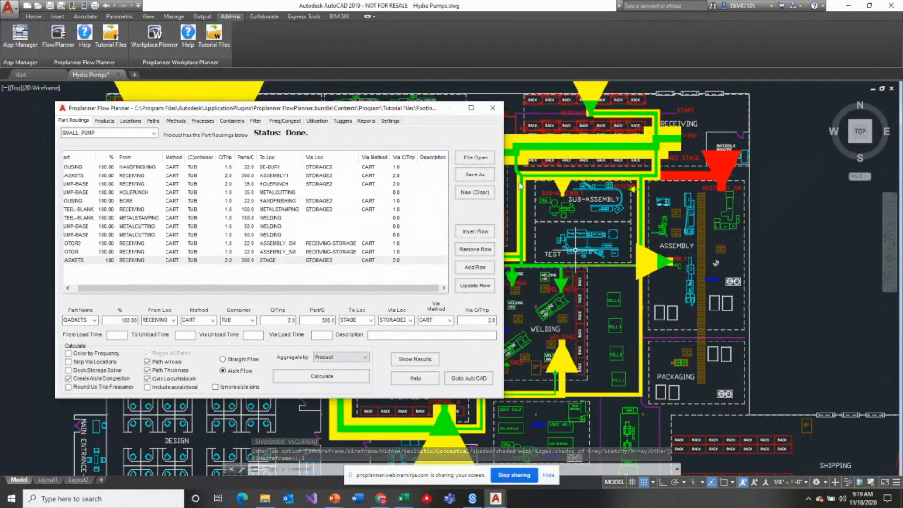
# - Set the CART method type's turn angle to 120 degrees and its efficiency to 50%
pyautogui.click(177, 120)
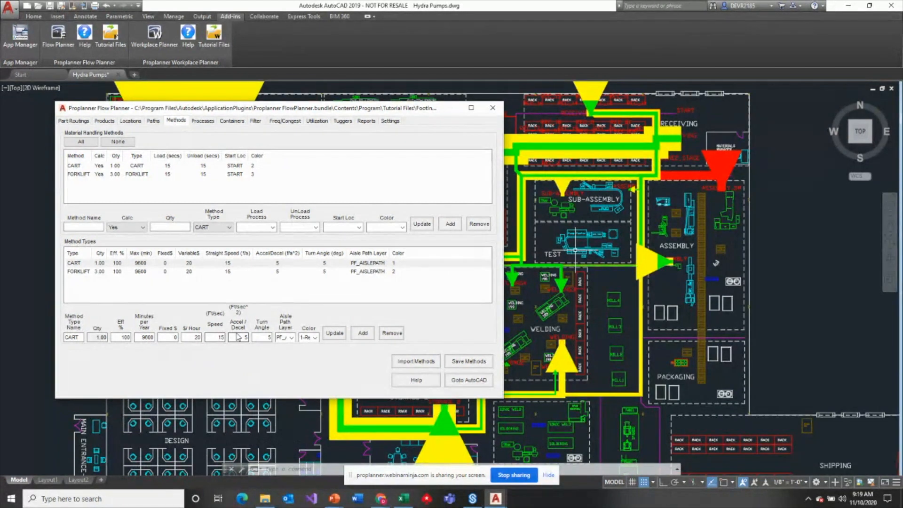
pyautogui.moveTo(258, 337); pyautogui.dragTo(278, 337)
pyautogui.write('120')
pyautogui.click(333, 335)
pyautogui.doubleClick(121, 337)
pyautogui.click(125, 337)
pyautogui.doubleClick(125, 337)
pyautogui.write('8')
pyautogui.click(329, 333)
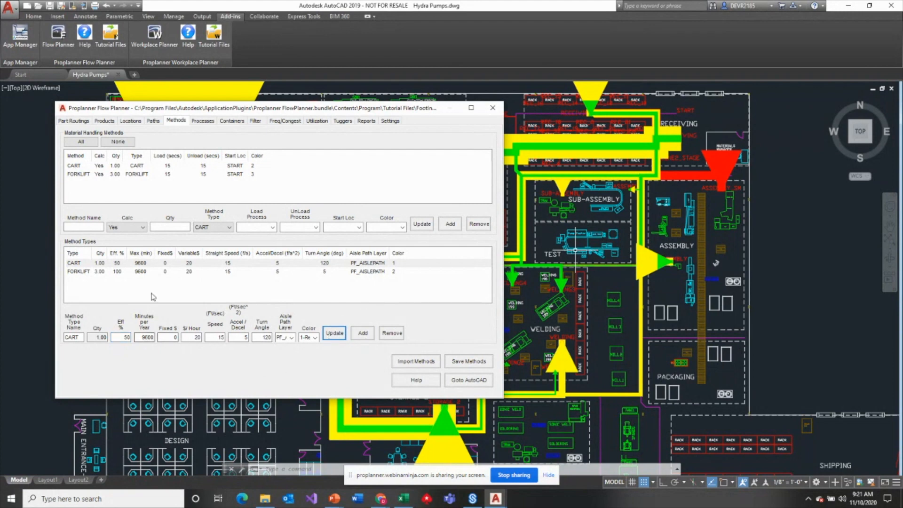
# - Set the FORKLIFT method type's efficiency to 50% and its turn angle to 120 degrees
pyautogui.click(144, 271)
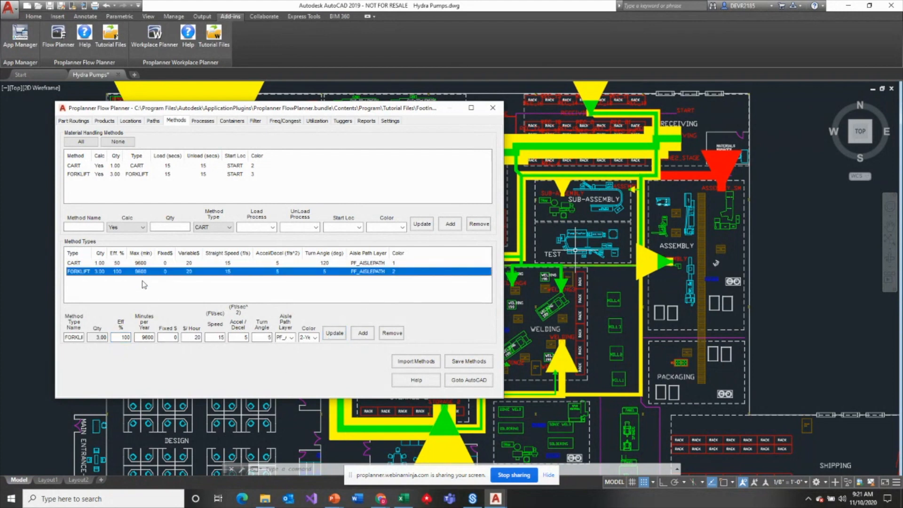
pyautogui.doubleClick(125, 337)
pyautogui.write('50')
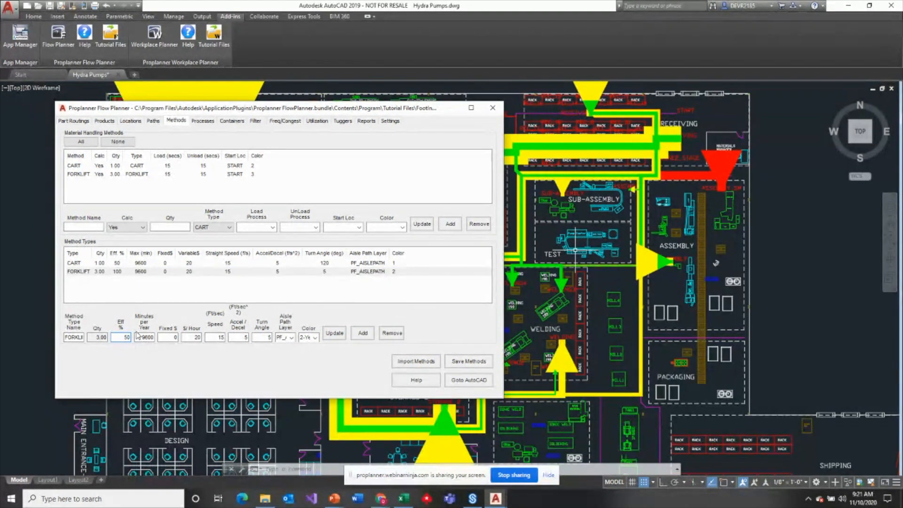
pyautogui.doubleClick(268, 337)
pyautogui.write('2')
pyautogui.write('20')
pyautogui.click(334, 333)
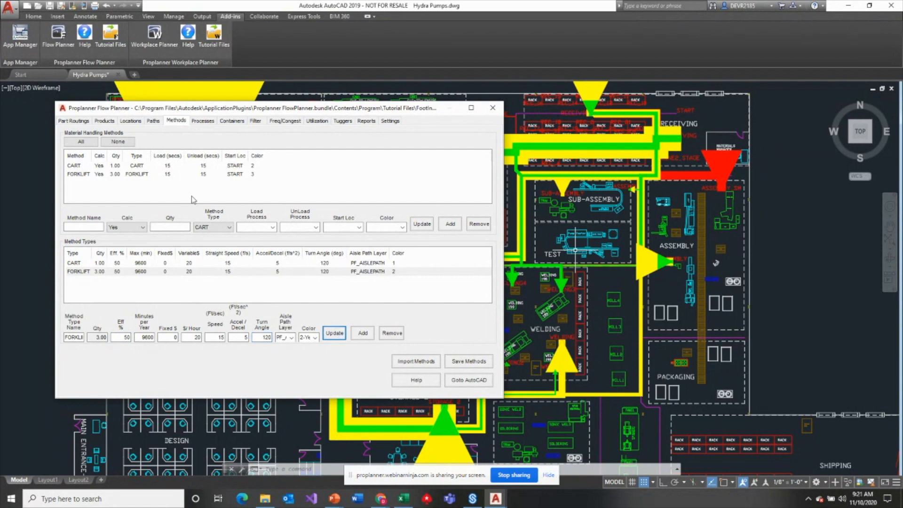
# - Recalculate the aisle flow aggregated by product with the updated method types and review the results for each pump
pyautogui.click(73, 122)
pyautogui.click(327, 382)
pyautogui.click(428, 356)
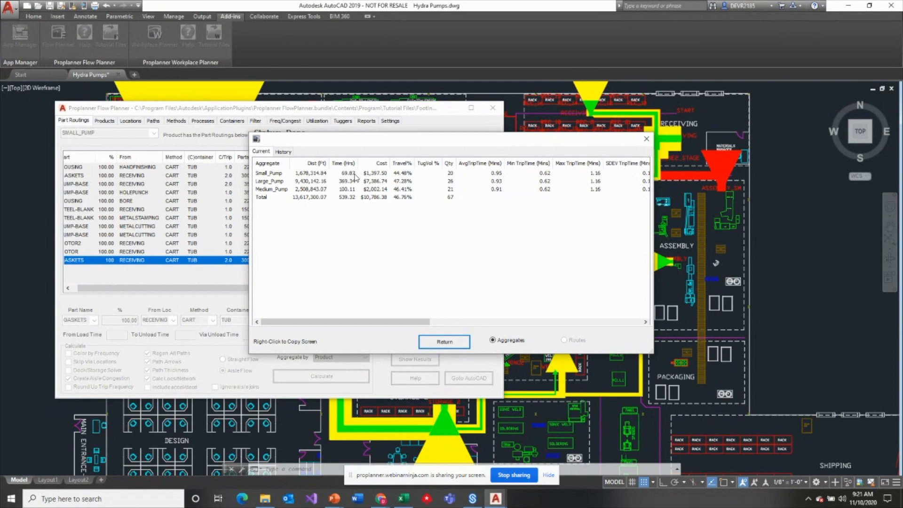
pyautogui.click(463, 346)
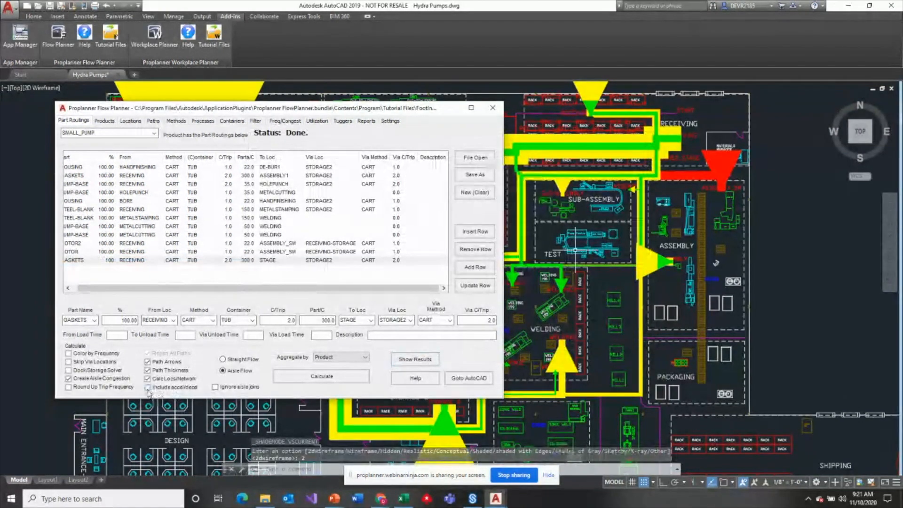
# - Recalculate the aisle flow with acceleration and deceleration included, accept the automatic FORKLIFT quantity increase, and review the results
pyautogui.click(323, 377)
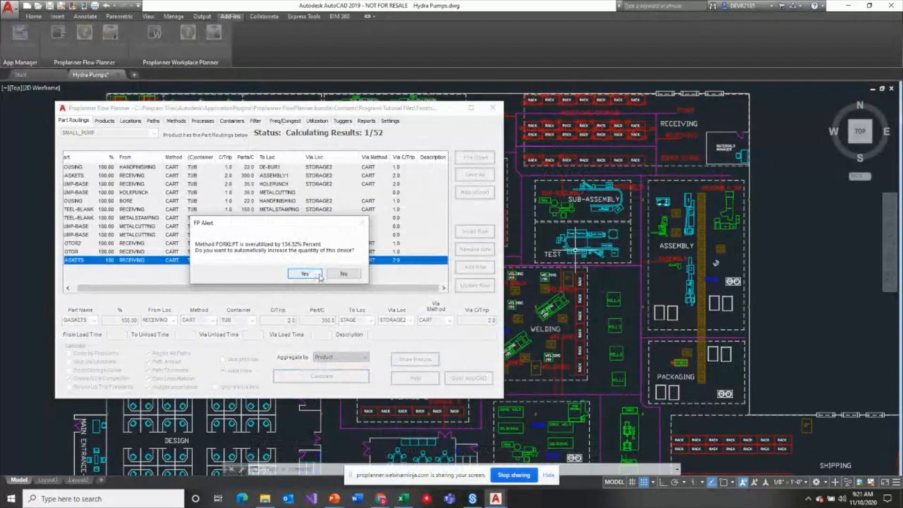
pyautogui.click(319, 277)
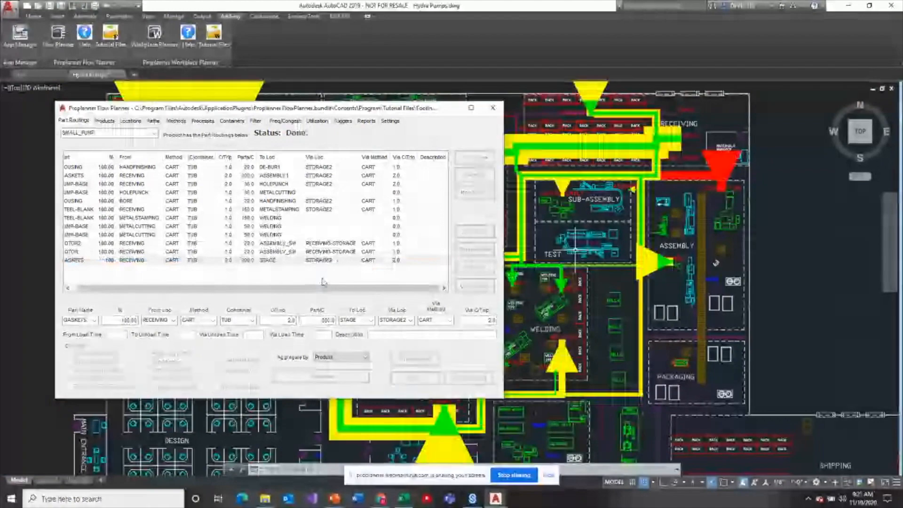
pyautogui.click(423, 356)
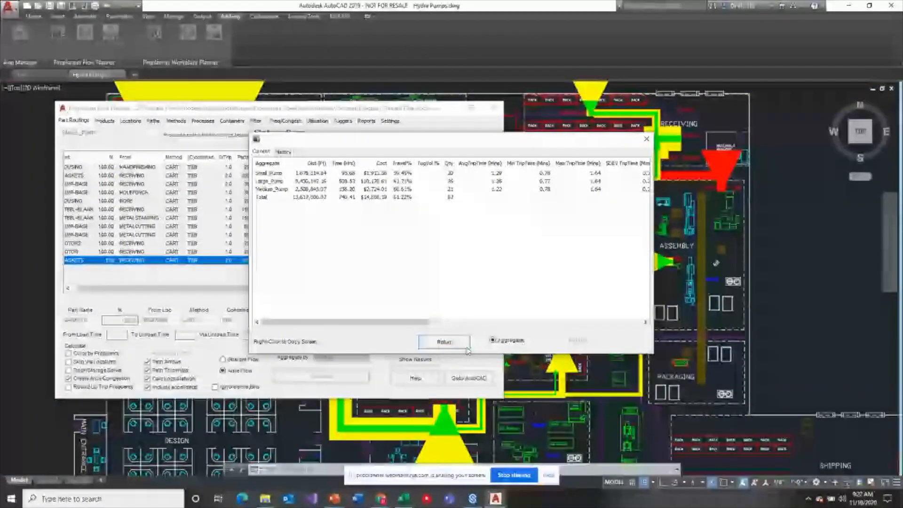
pyautogui.click(467, 348)
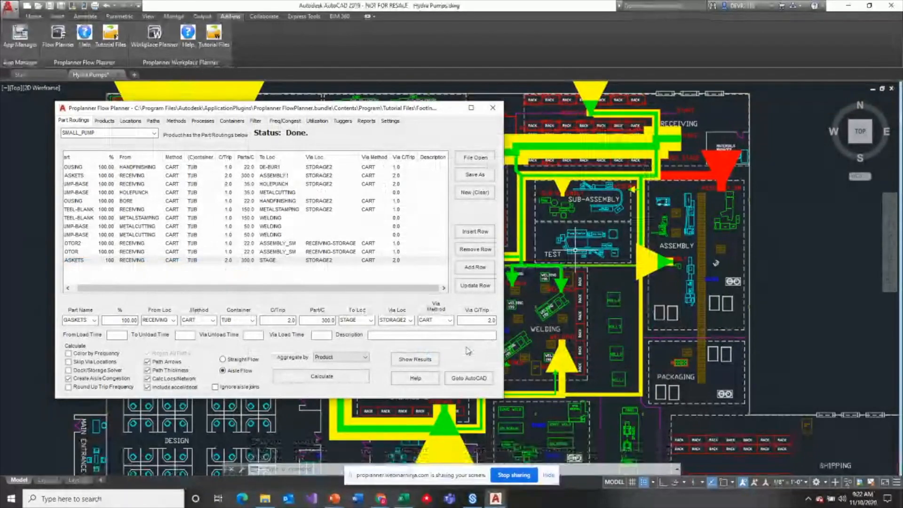
pyautogui.moveTo(274, 290); pyautogui.dragTo(268, 291)
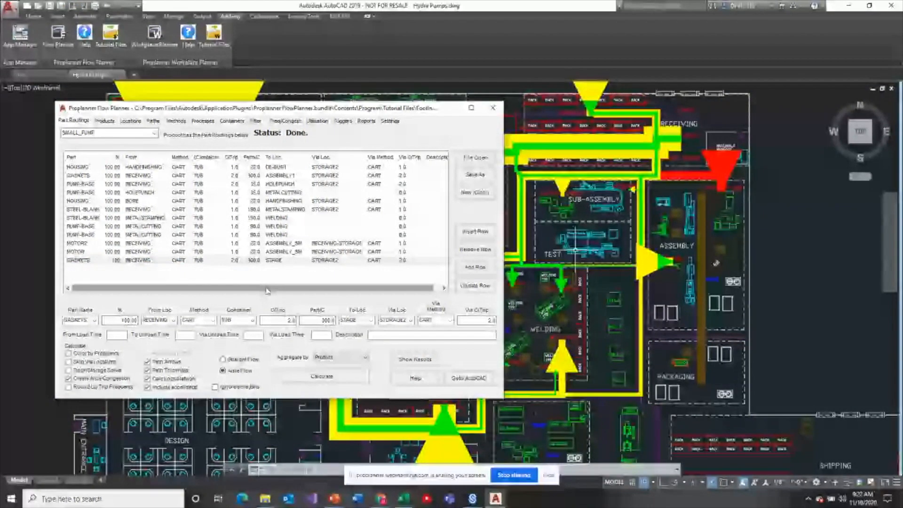
# - Close Flow Planner and quit AutoCAD without saving the routing data or the drawing
pyautogui.click(493, 110)
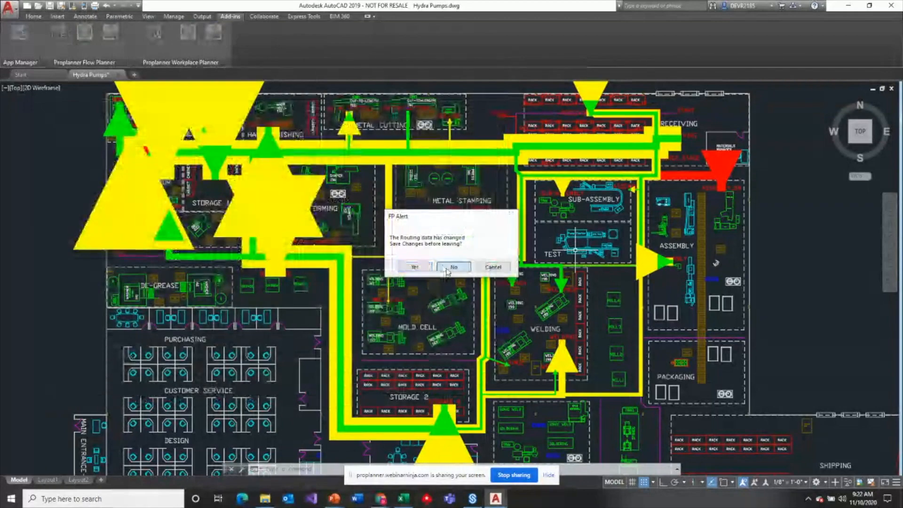
pyautogui.click(452, 267)
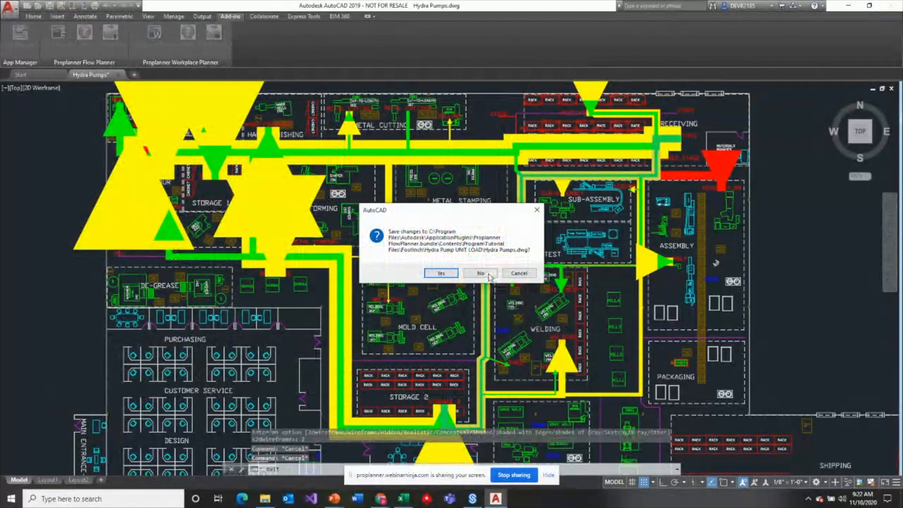
pyautogui.click(490, 277)
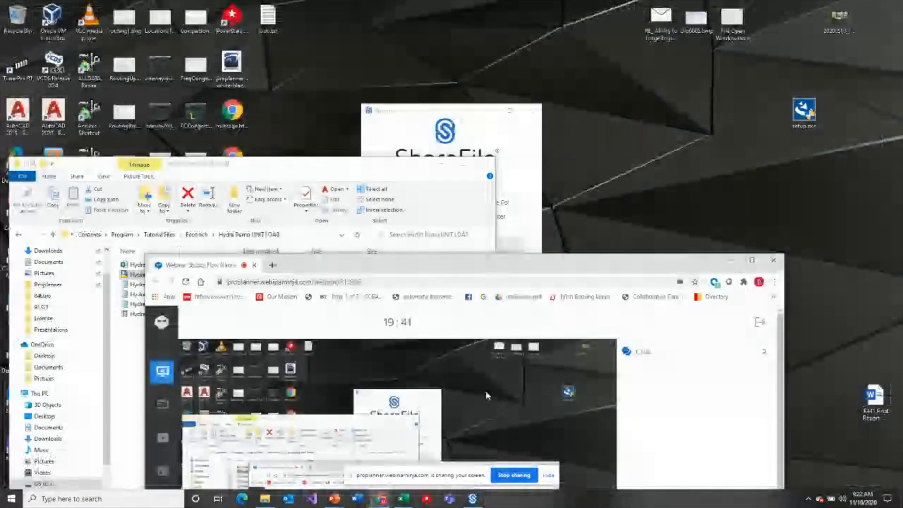
# - Open Hydra Pumps.dwg from the Hydra Tugger folder in the FootInch tutorial files
pyautogui.moveTo(324, 171); pyautogui.dragTo(346, 85)
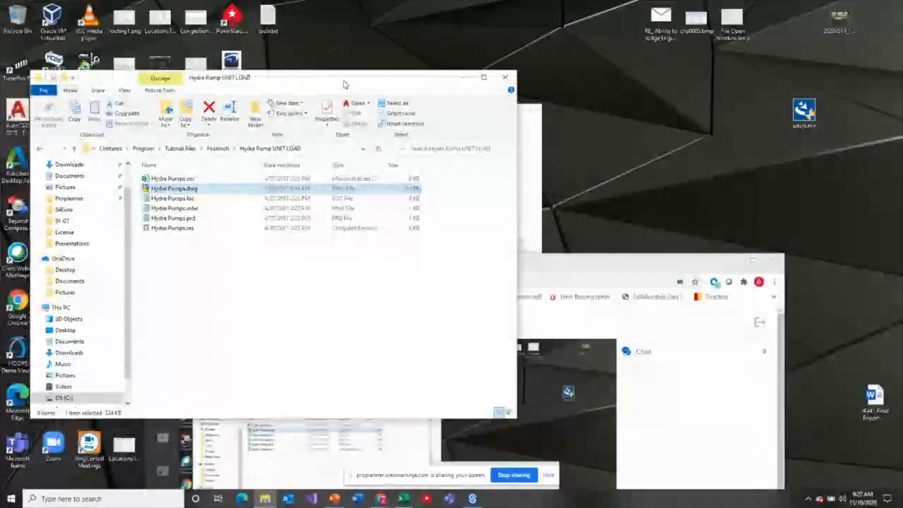
pyautogui.click(218, 149)
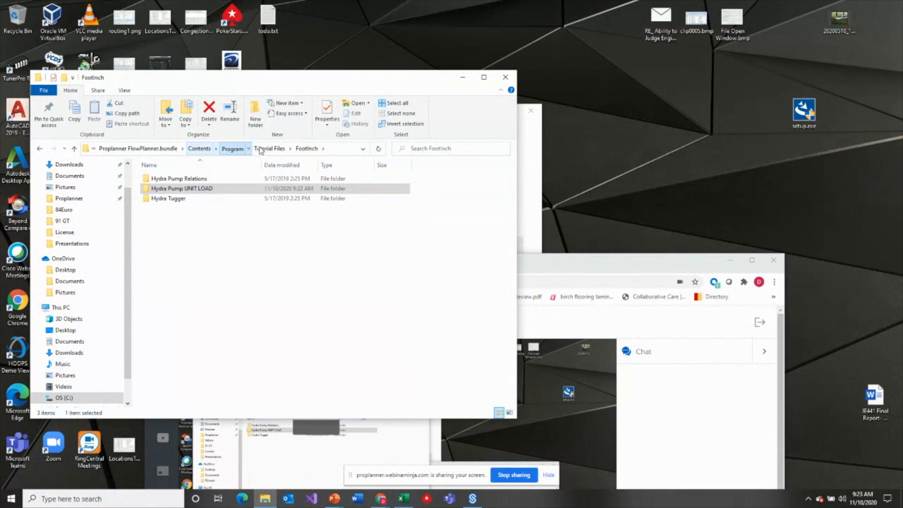
pyautogui.click(291, 149)
pyautogui.doubleClick(179, 200)
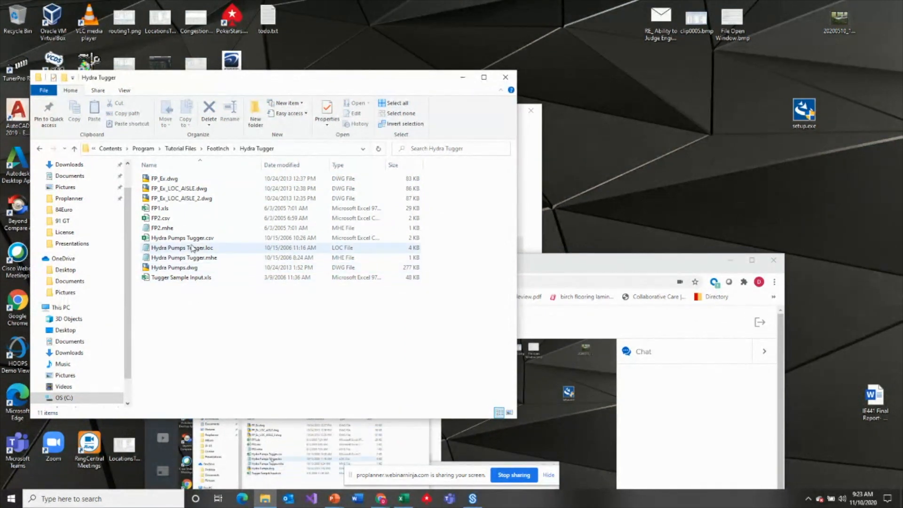
pyautogui.doubleClick(188, 269)
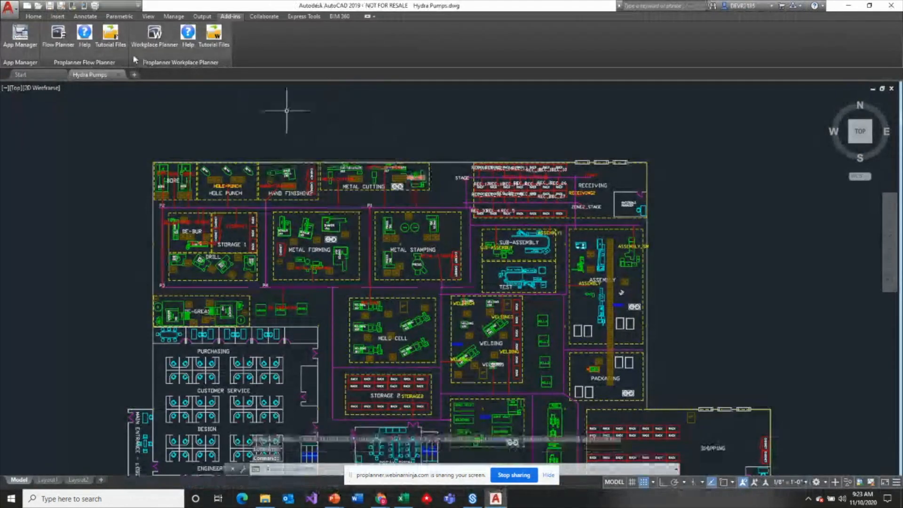
# - Start Flow Planner and import tugger deliveries from Hydra Pumps Tugger.csv together with its methods and location route assignments
pyautogui.click(58, 34)
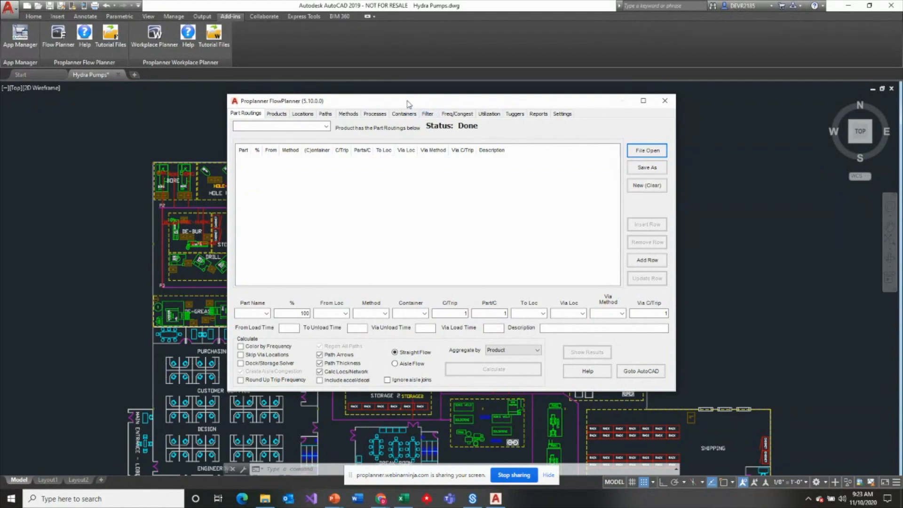
pyautogui.click(515, 114)
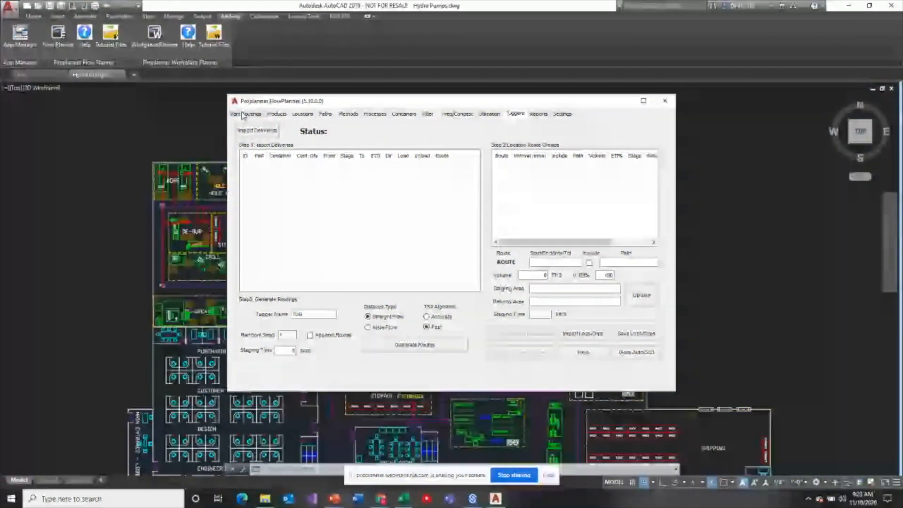
pyautogui.click(261, 130)
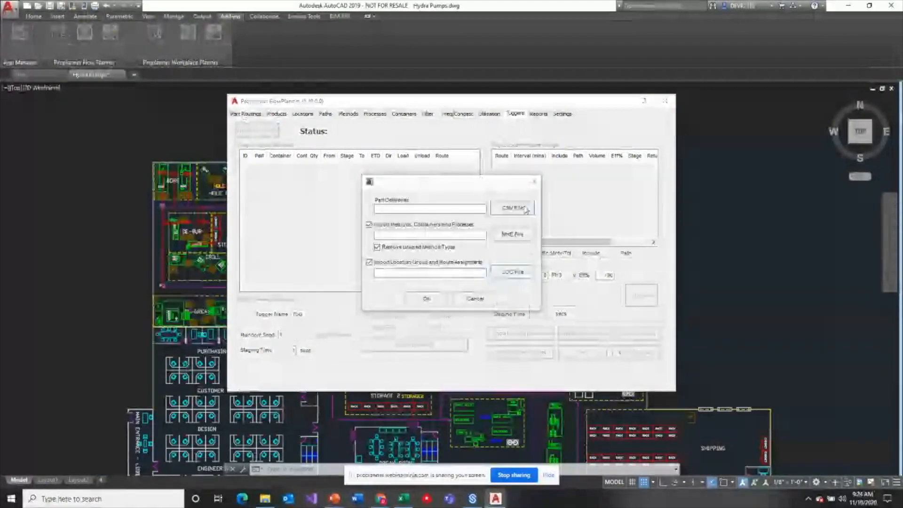
pyautogui.click(526, 208)
pyautogui.click(433, 204)
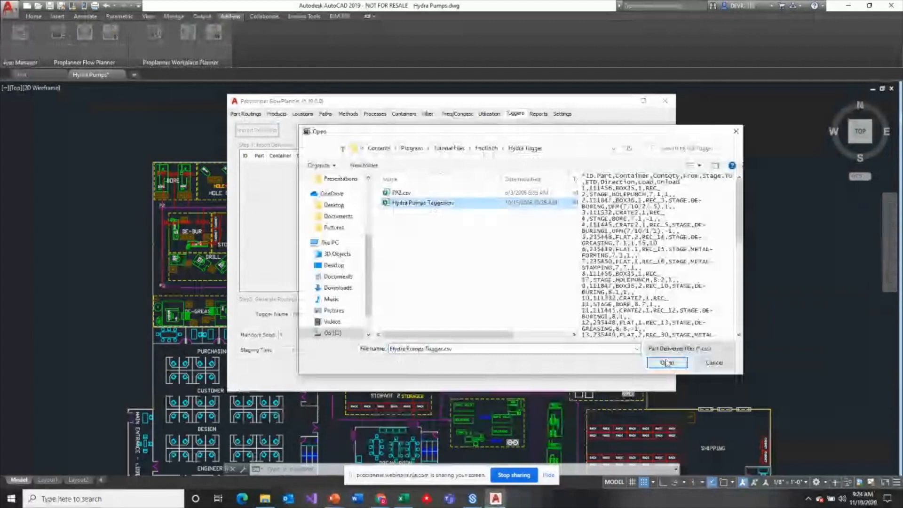
pyautogui.click(666, 362)
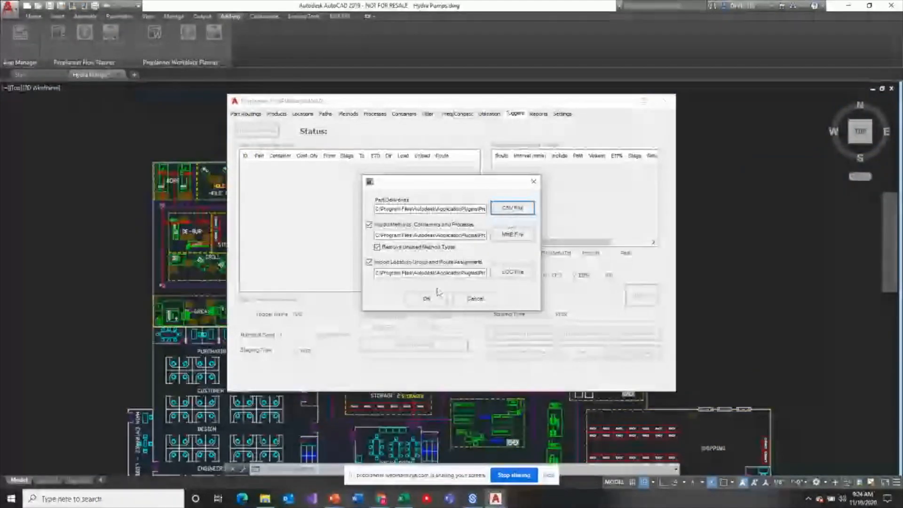
pyautogui.click(427, 300)
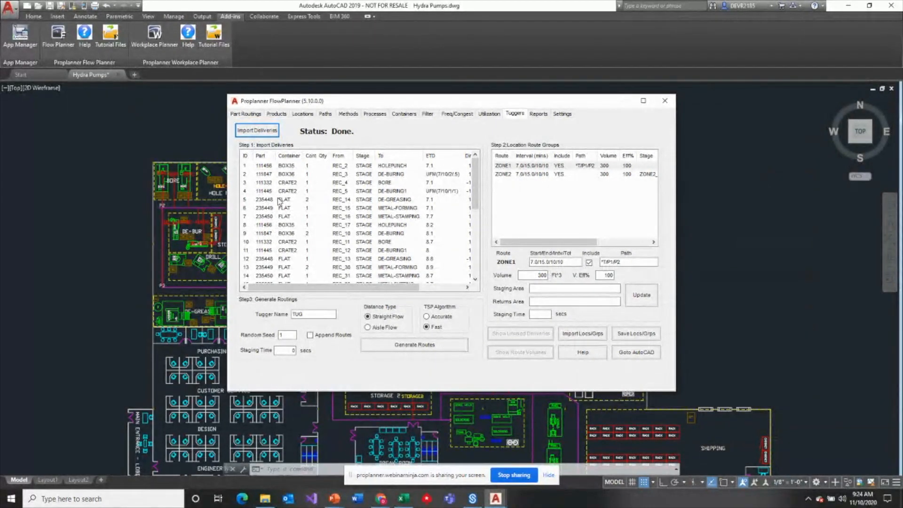
# - Examine the imported tugger deliveries, including containers, staging, destinations, delivery times, direction, and load and unload values
pyautogui.click(258, 183)
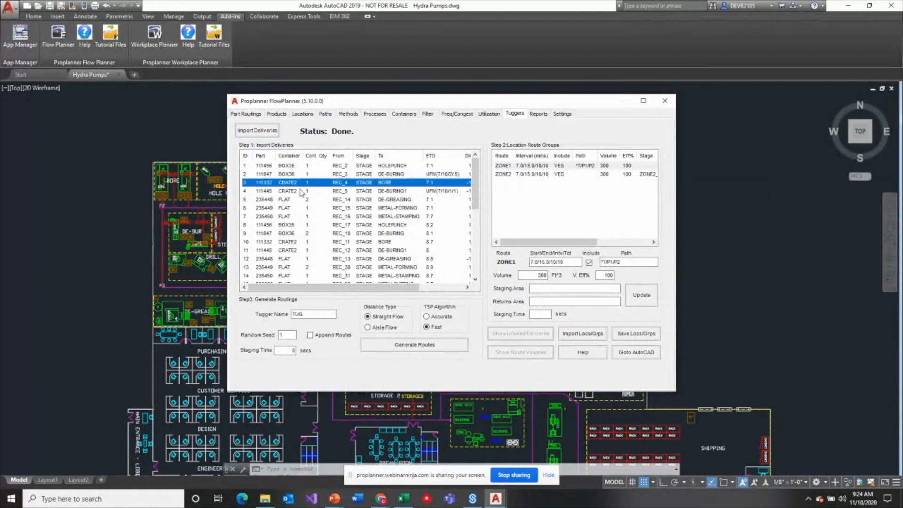
pyautogui.click(279, 243)
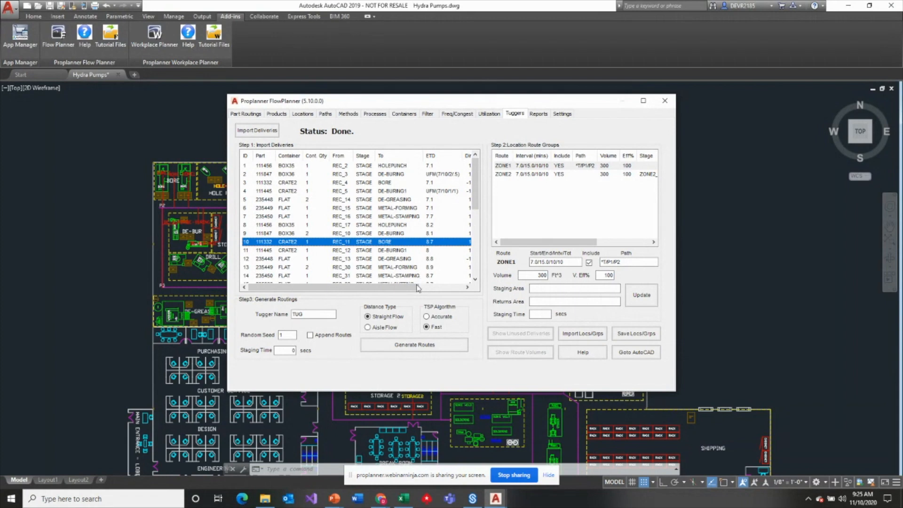
pyautogui.moveTo(417, 287); pyautogui.dragTo(459, 287)
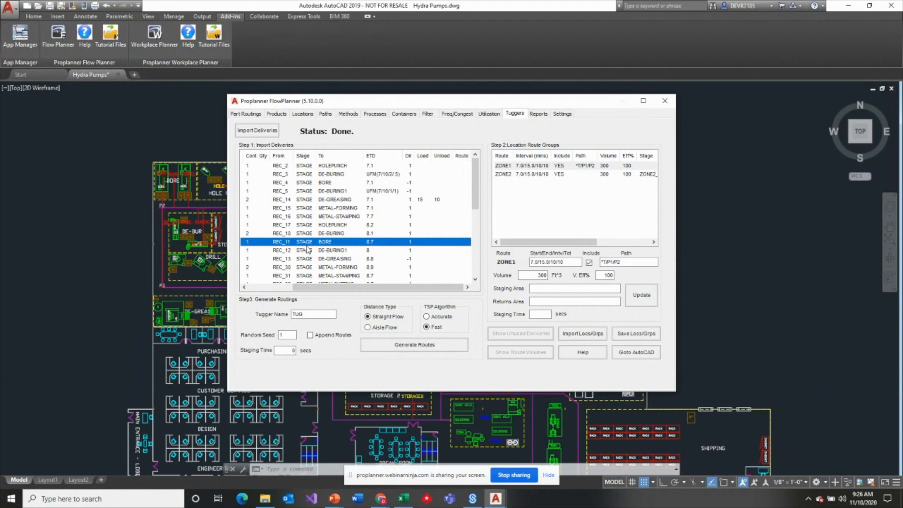
# - Select the BORE3, DE-BURING2 and METAL-FORMING locations, switch location definition to routes, and open the route choices
pyautogui.click(303, 114)
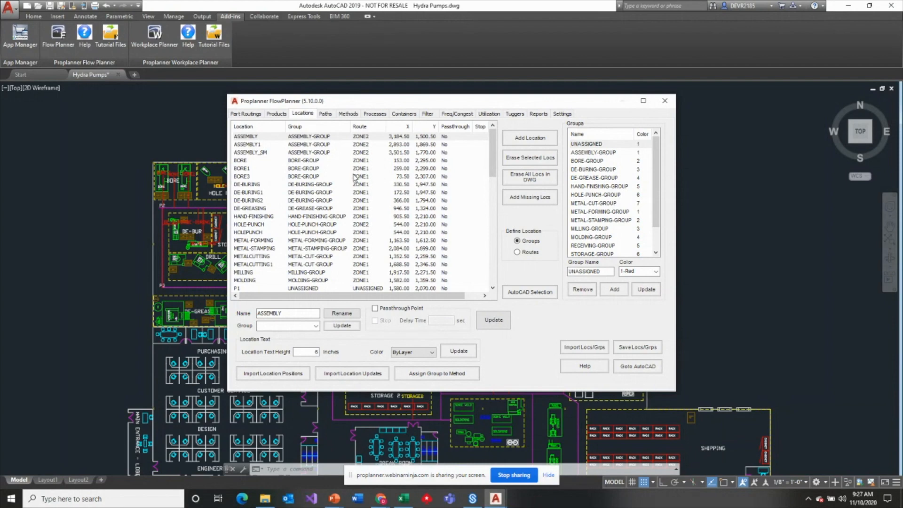
pyautogui.click(264, 177)
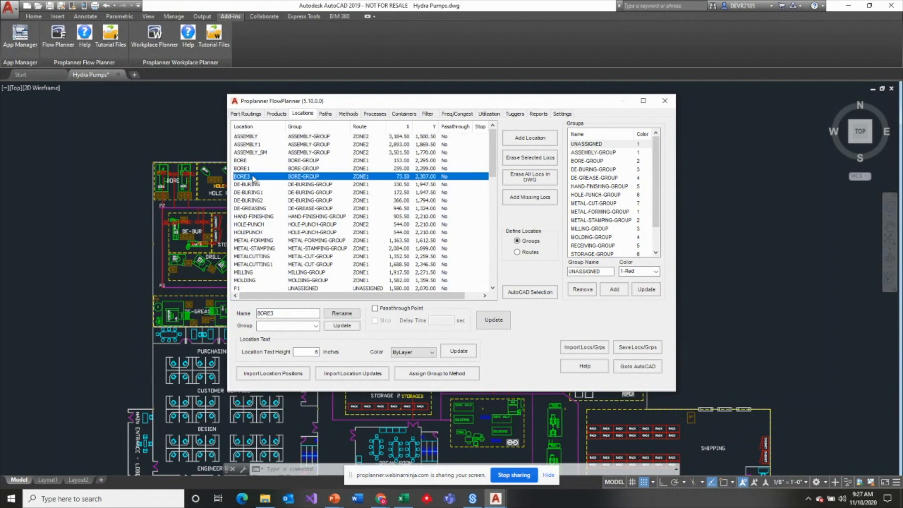
pyautogui.keyDown('ctrl'); pyautogui.click(257, 200); pyautogui.keyUp('ctrl')
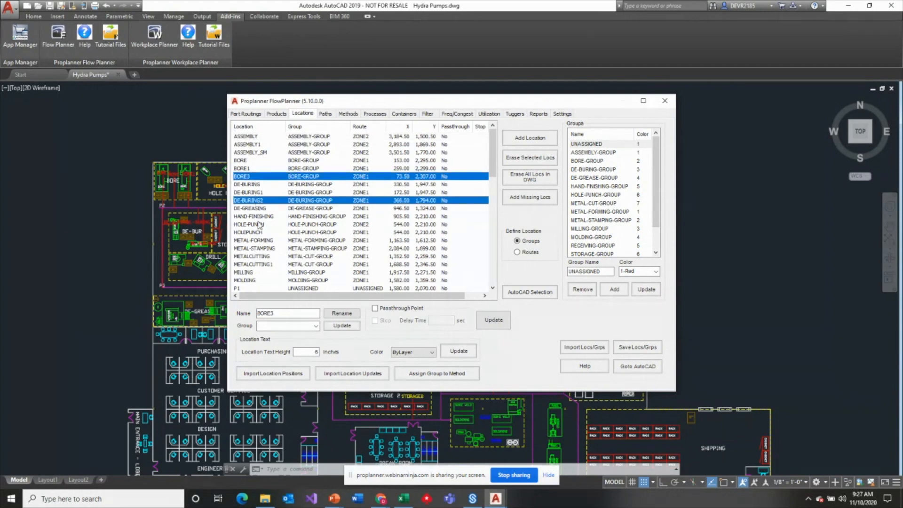
pyautogui.keyDown('ctrl'); pyautogui.click(261, 241); pyautogui.keyUp('ctrl')
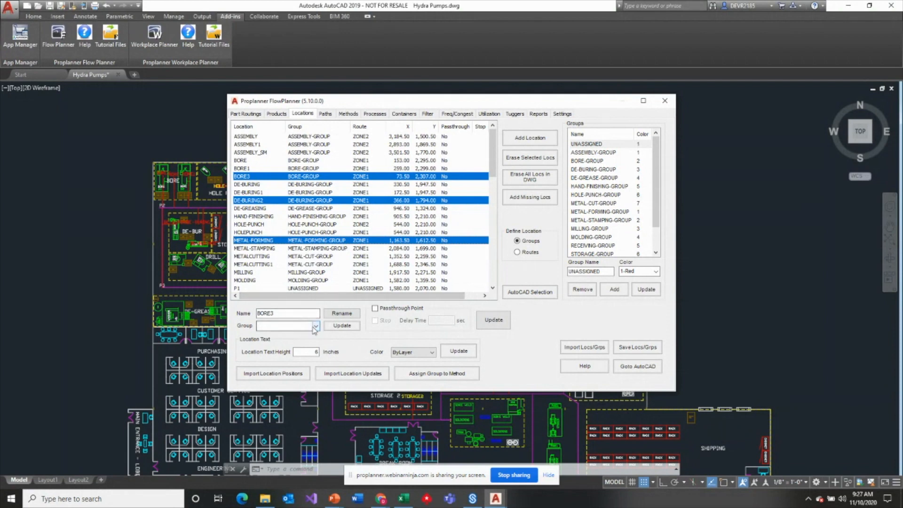
pyautogui.click(528, 253)
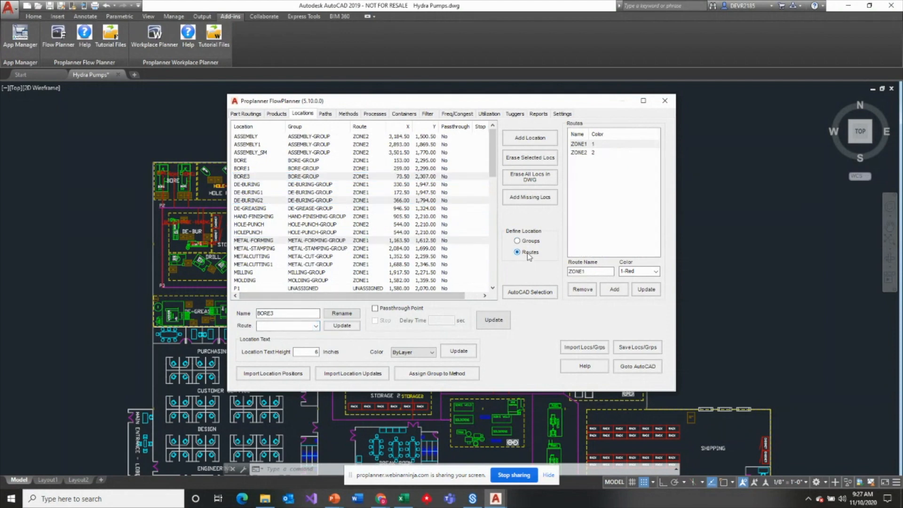
pyautogui.click(315, 326)
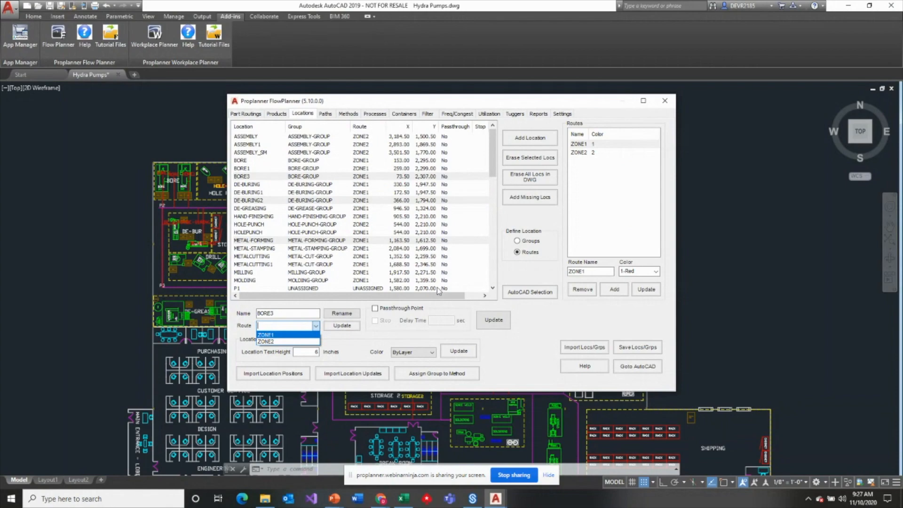
# - Select locations from the drawing by windowing the two northwest production rows, from Bore to Metal Stamping, and the De-Grease area below them
pyautogui.click(526, 298)
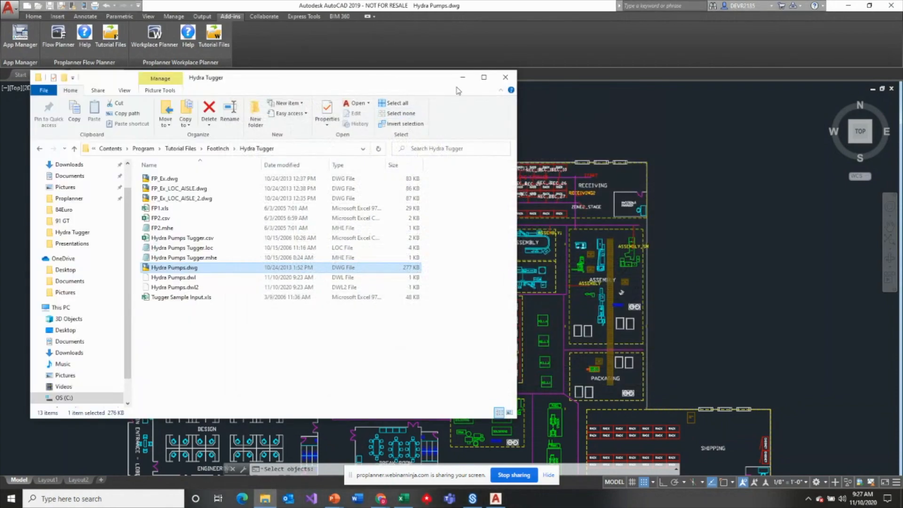
pyautogui.click(506, 78)
pyautogui.click(124, 143)
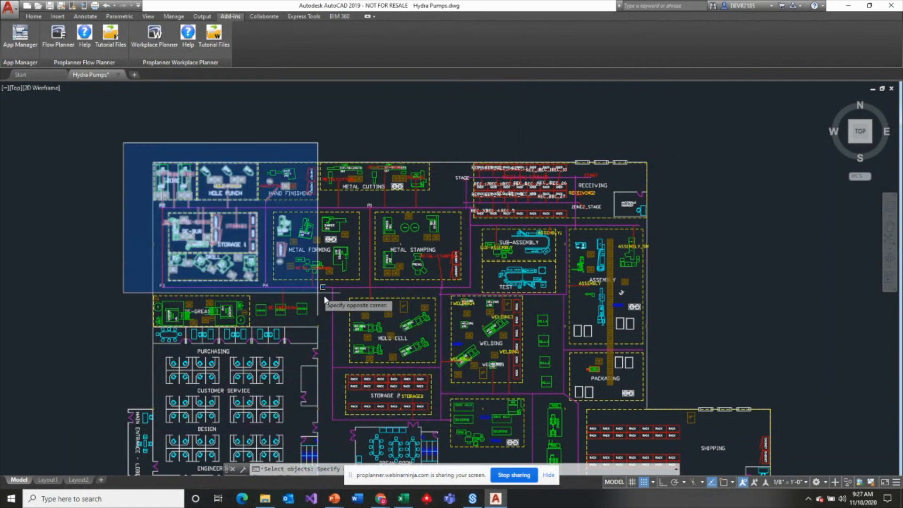
pyautogui.click(472, 293)
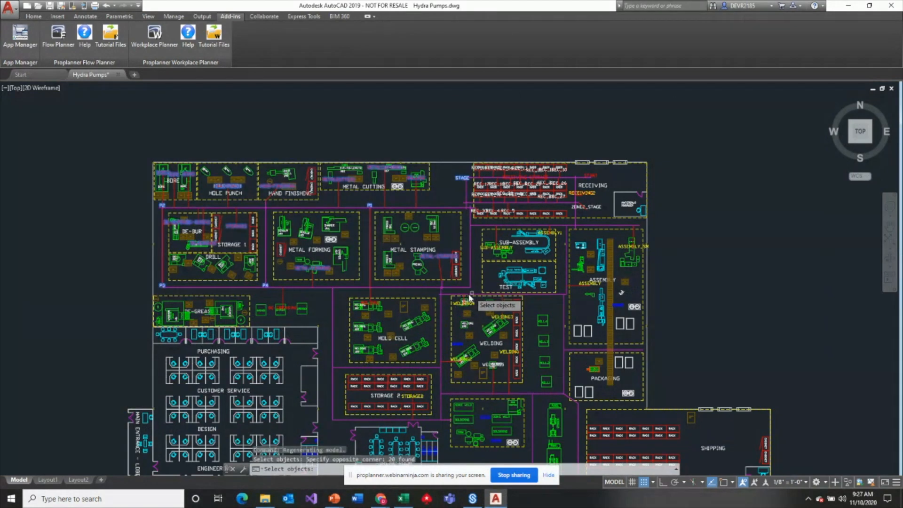
pyautogui.click(114, 278)
pyautogui.click(328, 359)
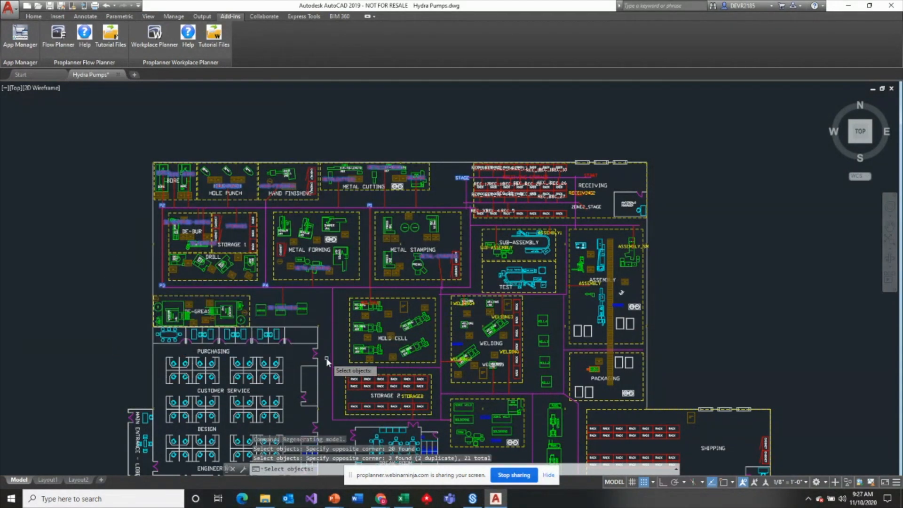
pyautogui.press('Return')
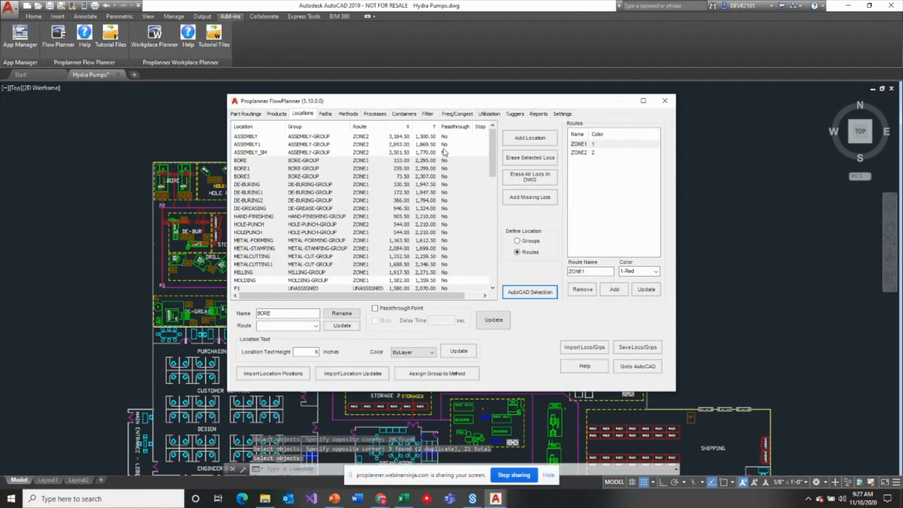
# - Review which locations are selected in the location list and look at the route choices available for them
pyautogui.moveTo(493, 140); pyautogui.dragTo(503, 159)
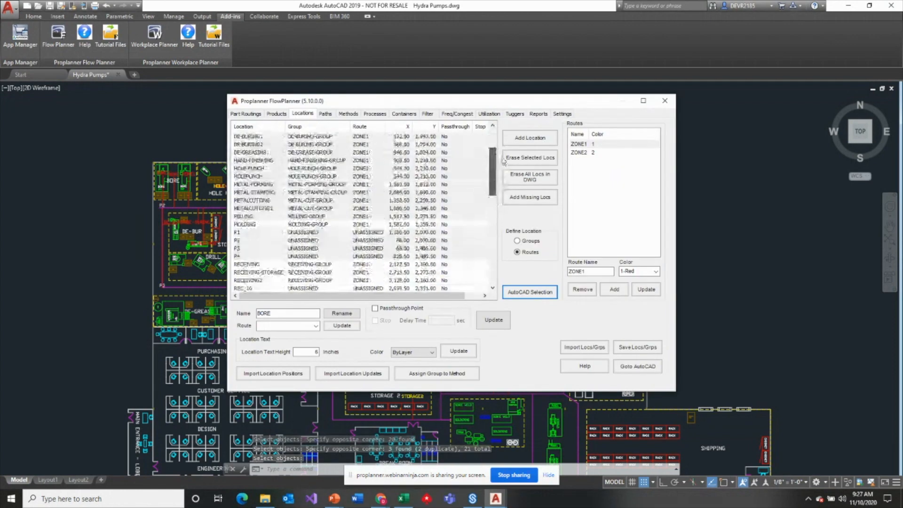
pyautogui.moveTo(499, 172); pyautogui.dragTo(492, 141)
pyautogui.click(315, 325)
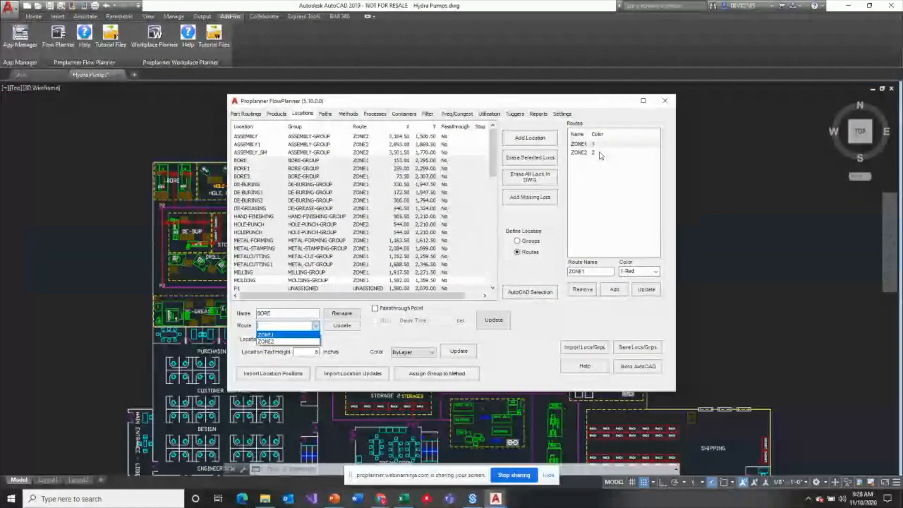
pyautogui.click(516, 117)
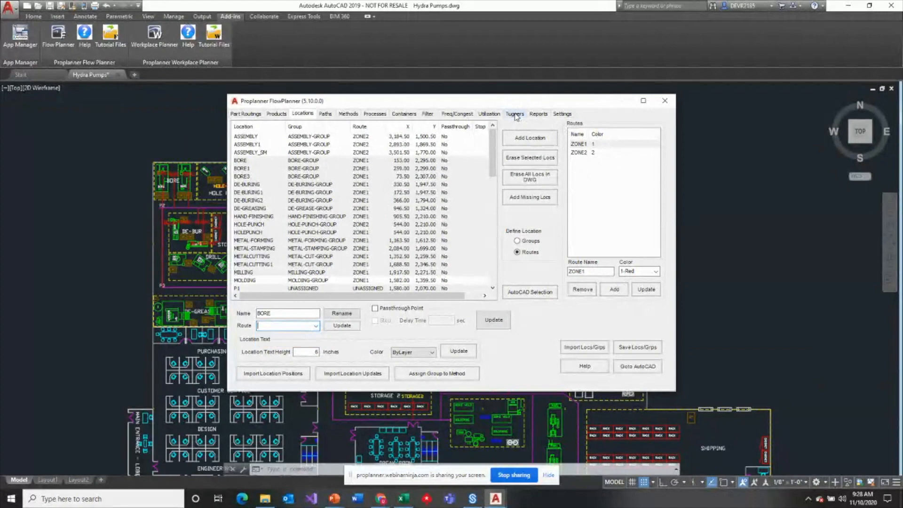
# - Look up the route assigned to the BORE location that the tugger deliveries refer to
pyautogui.click(517, 116)
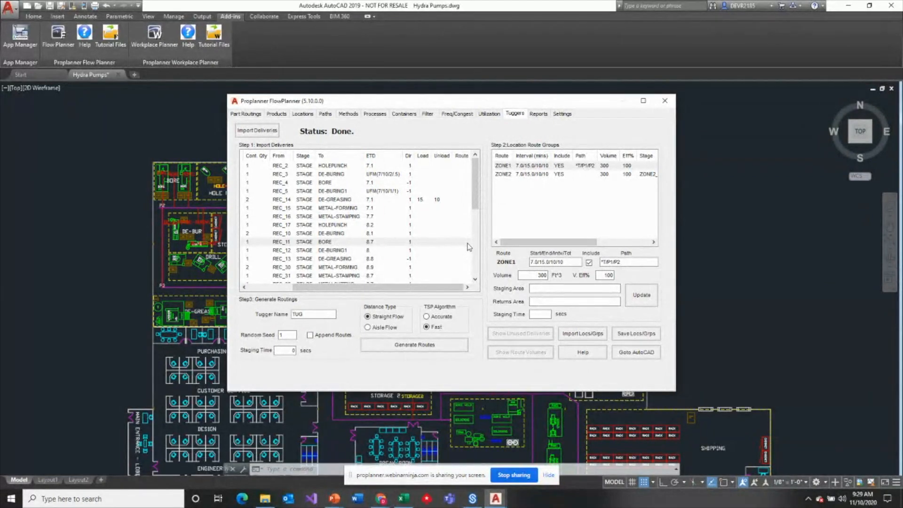
pyautogui.click(299, 115)
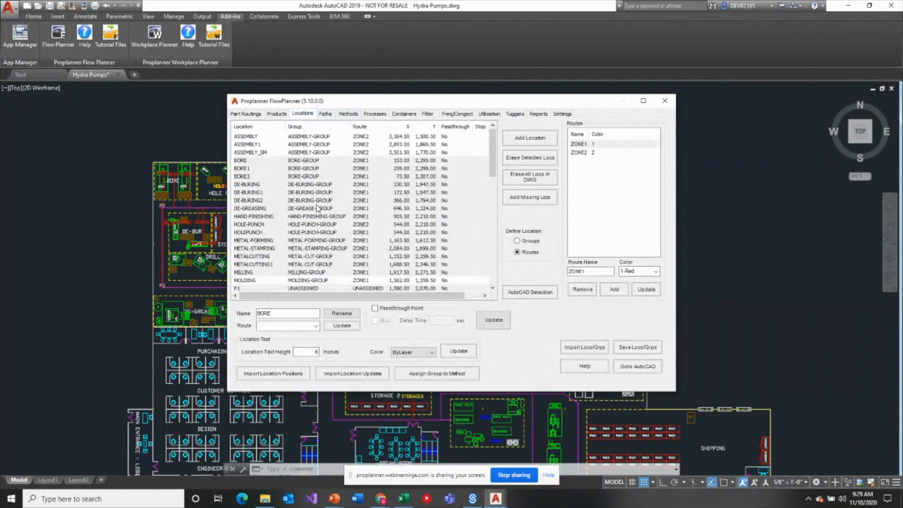
pyautogui.click(248, 161)
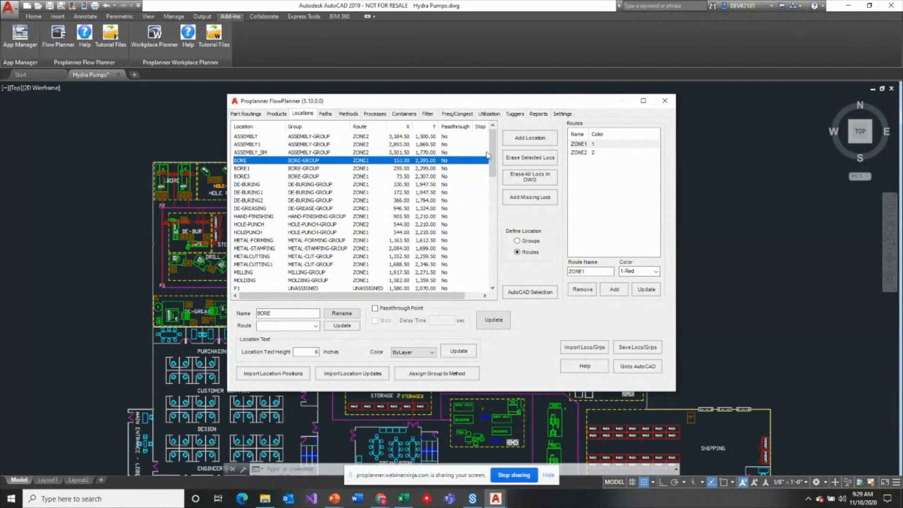
# - Examine the tugger route group settings for ZONE1 and ZONE2, including interval, path, volume, efficiency and staging area
pyautogui.click(523, 115)
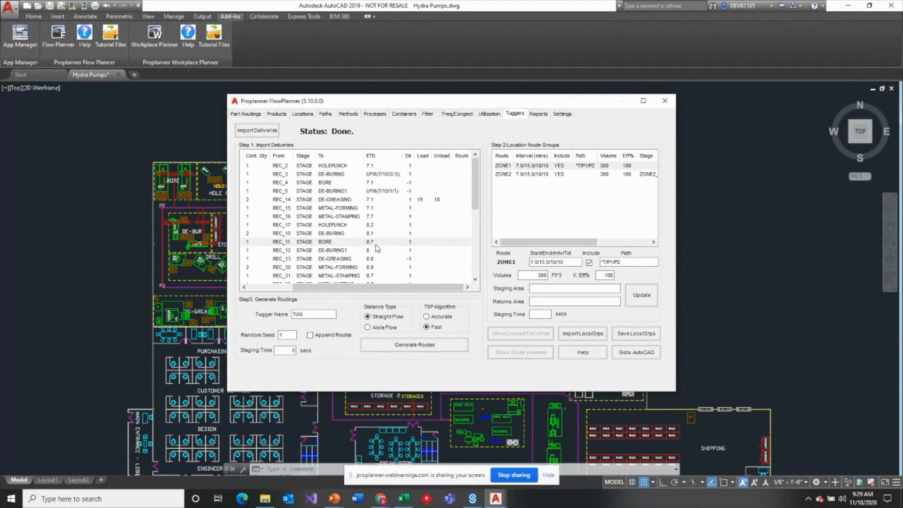
pyautogui.click(500, 168)
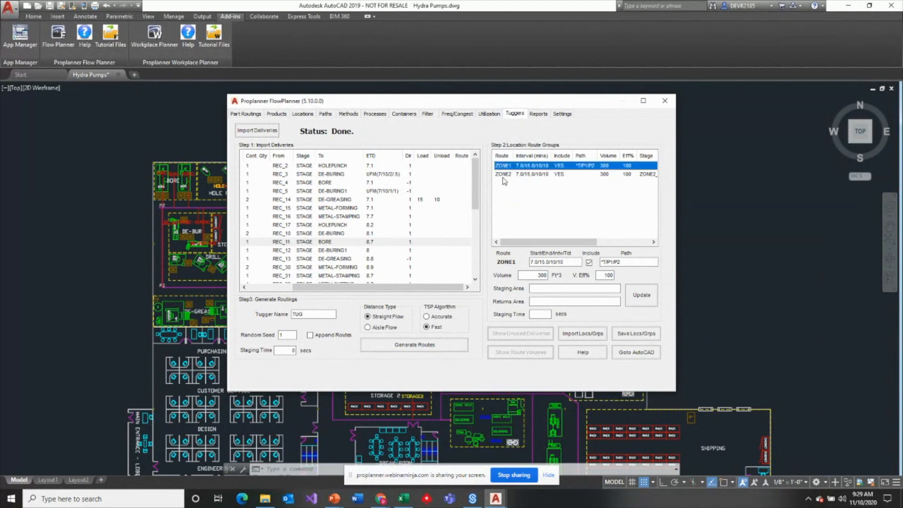
pyautogui.click(503, 177)
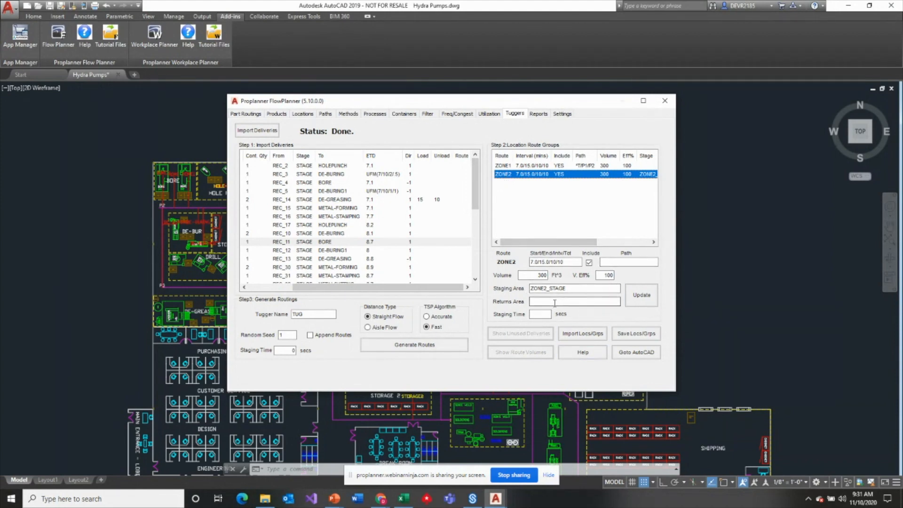
# - Examine the DE-BURING and DE-BURING1 deliveries with UFM delivery times, together with the random seed setting
pyautogui.click(390, 177)
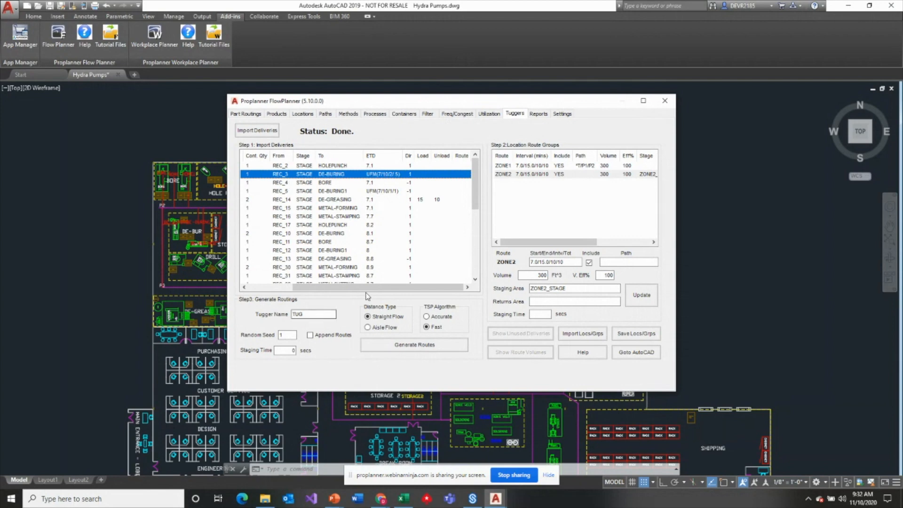
pyautogui.moveTo(366, 287); pyautogui.dragTo(323, 287)
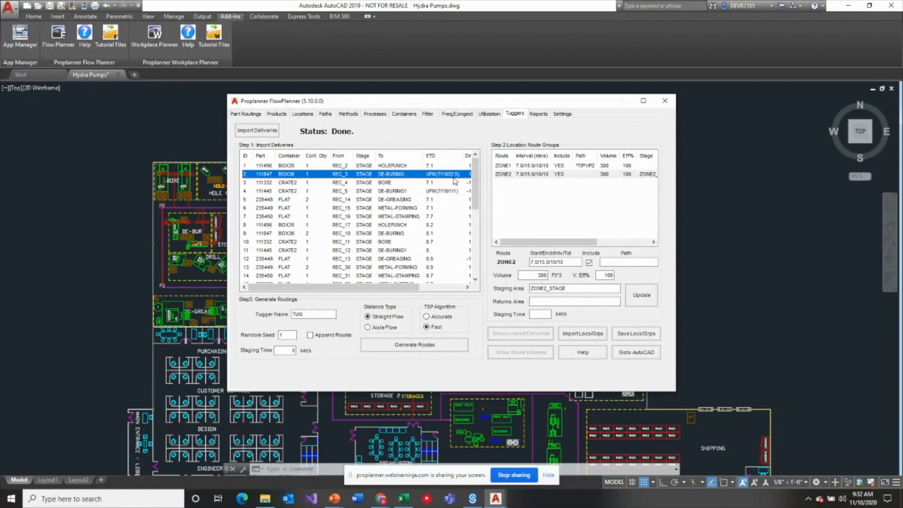
pyautogui.click(288, 335)
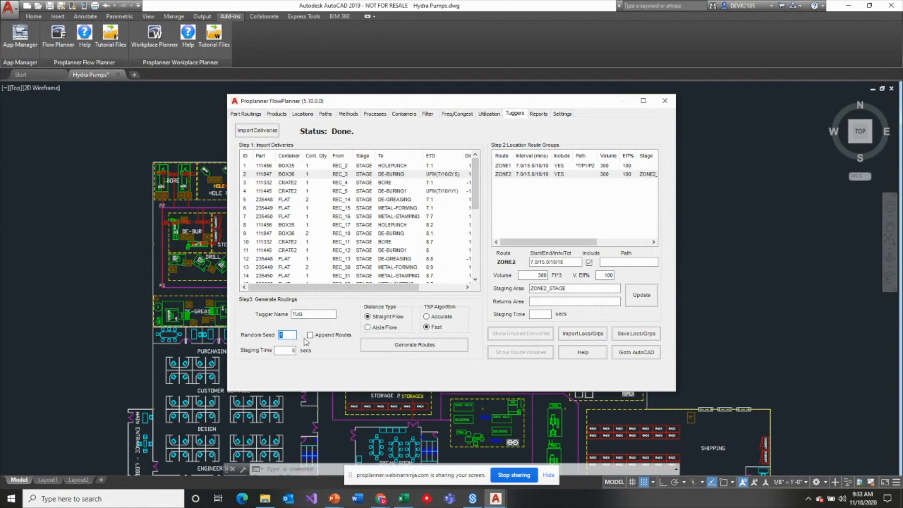
pyautogui.click(447, 191)
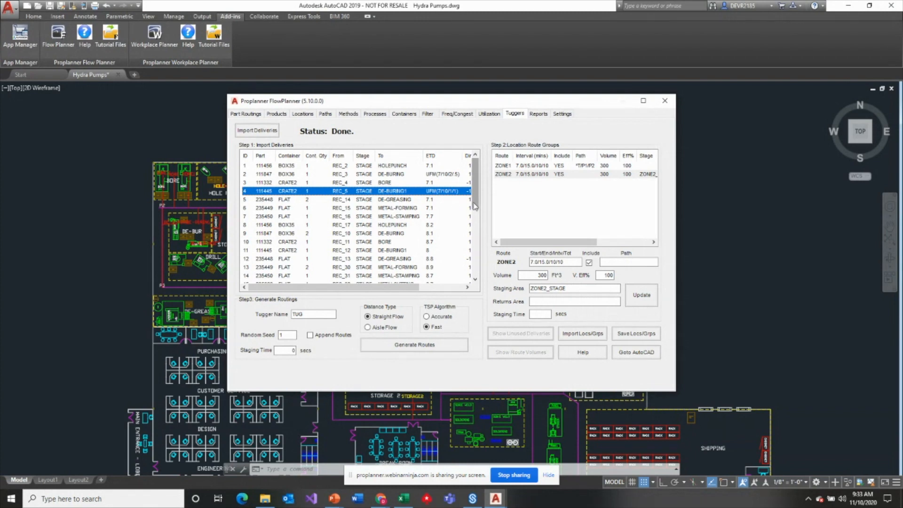
pyautogui.scroll(-3, 474, 206)
pyautogui.scroll(3, 474, 206)
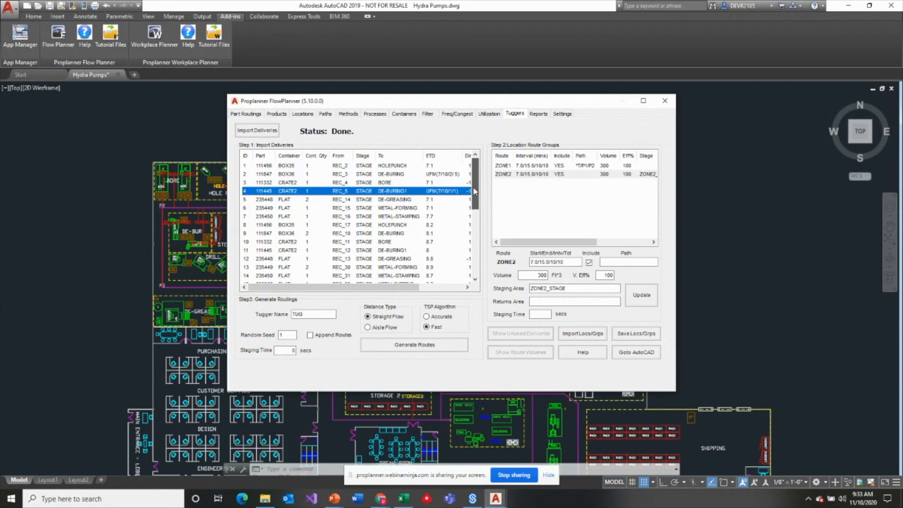